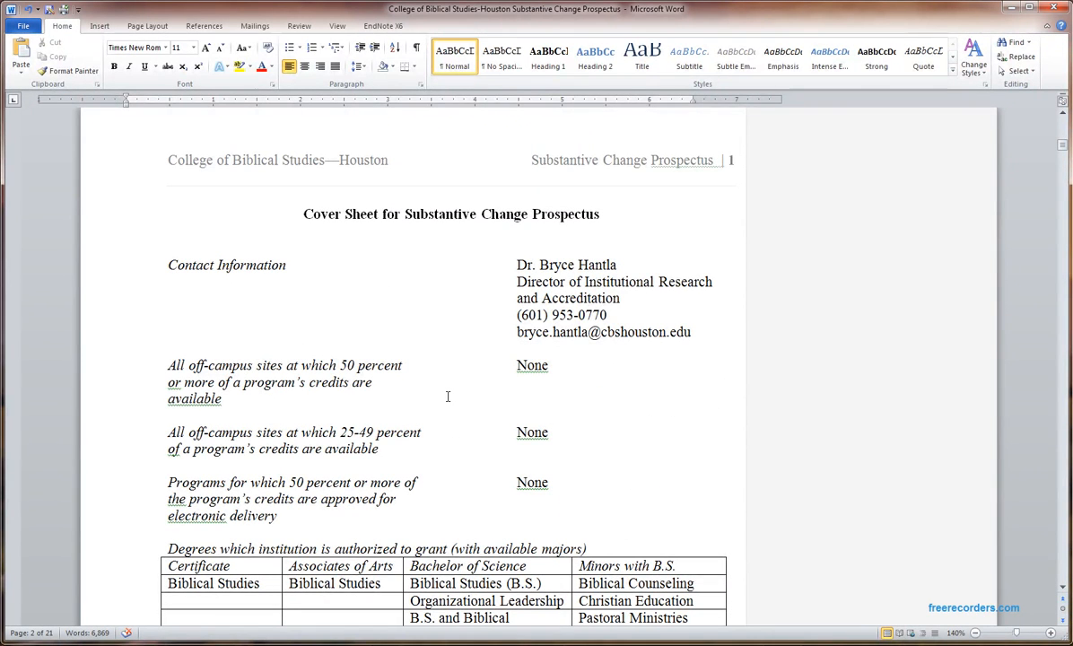
- Scroll past the title page, cover sheet and Table of Contents to the page 3 Abstract
scroll(448, 397, up, 12)
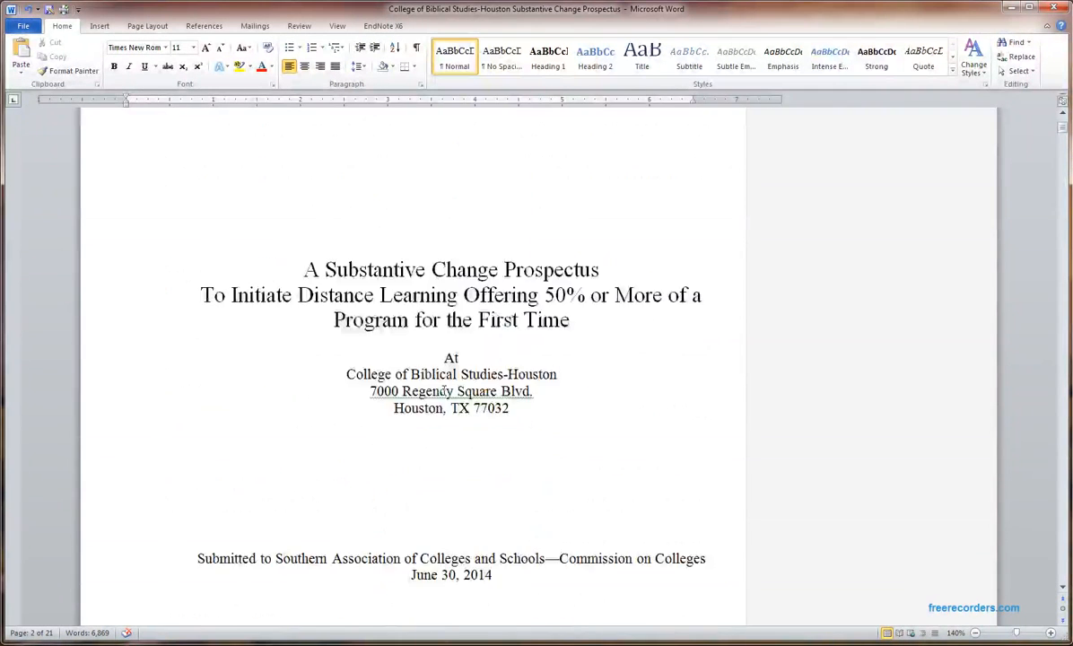
scroll(443, 392, up, 3)
scroll(444, 390, down, 20)
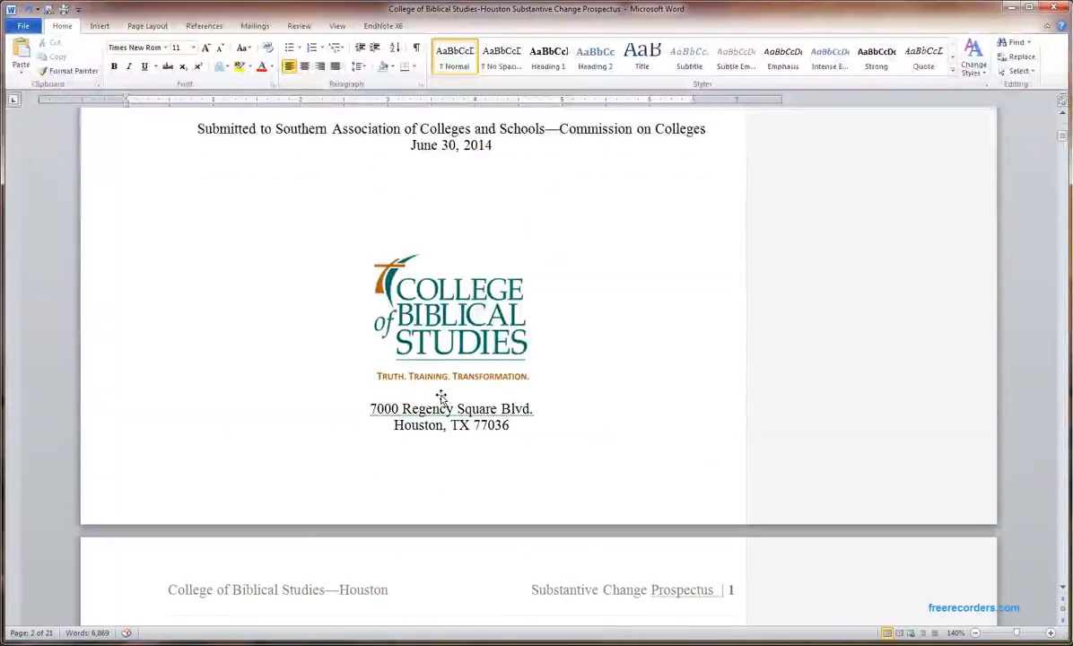
scroll(446, 384, down, 20)
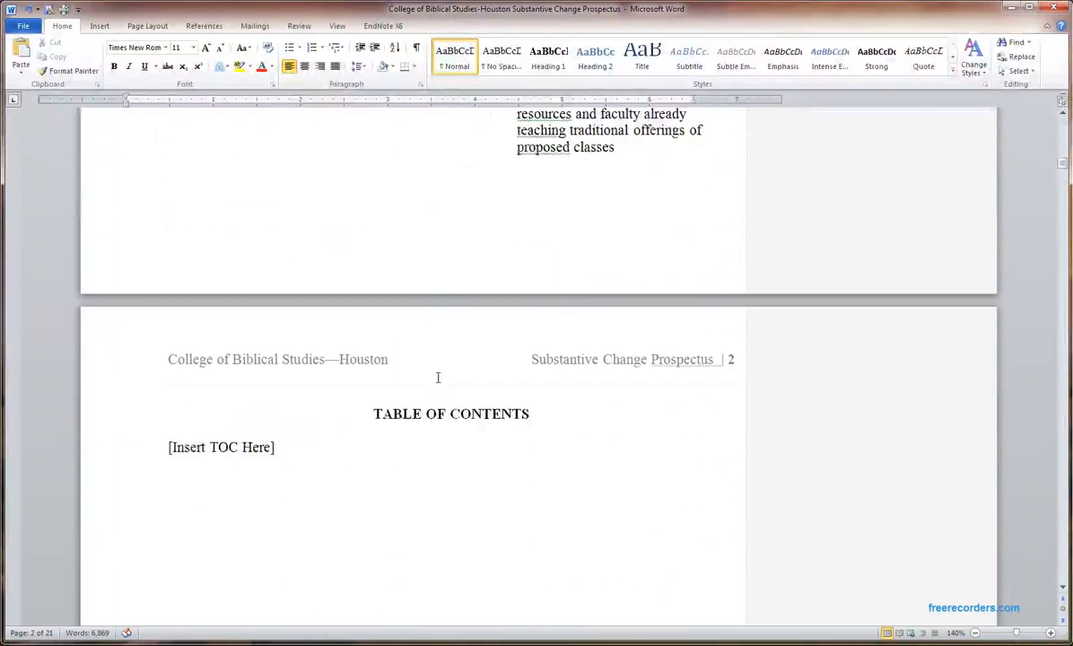
scroll(440, 371, down, 15)
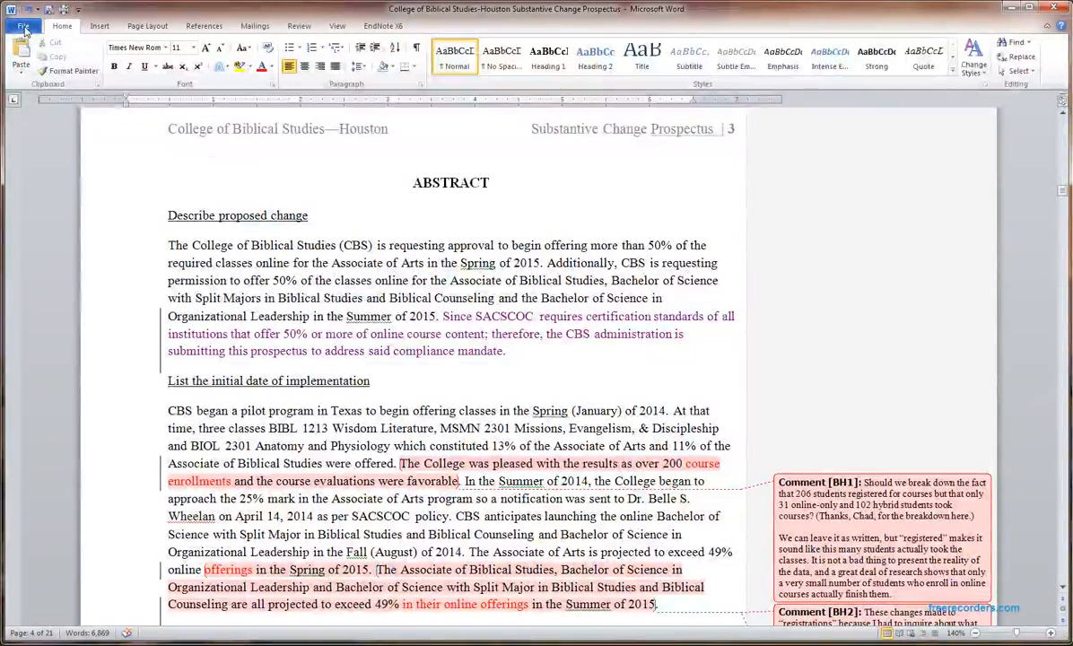
- In Word Options, replace the user name with the author's name and set initials to BH
click(23, 27)
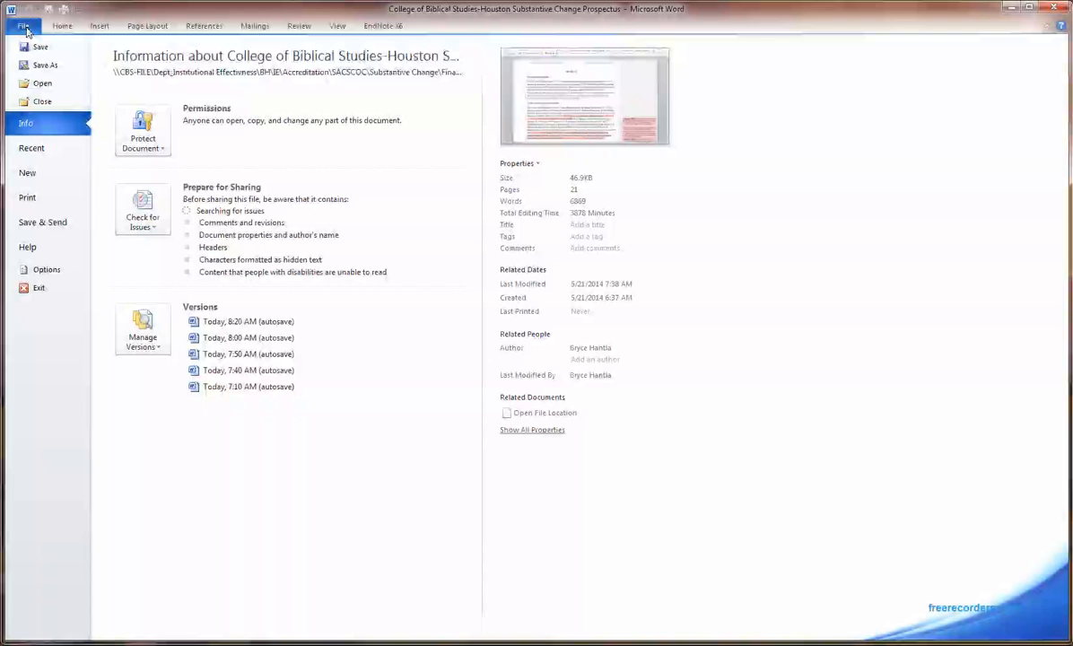
click(42, 272)
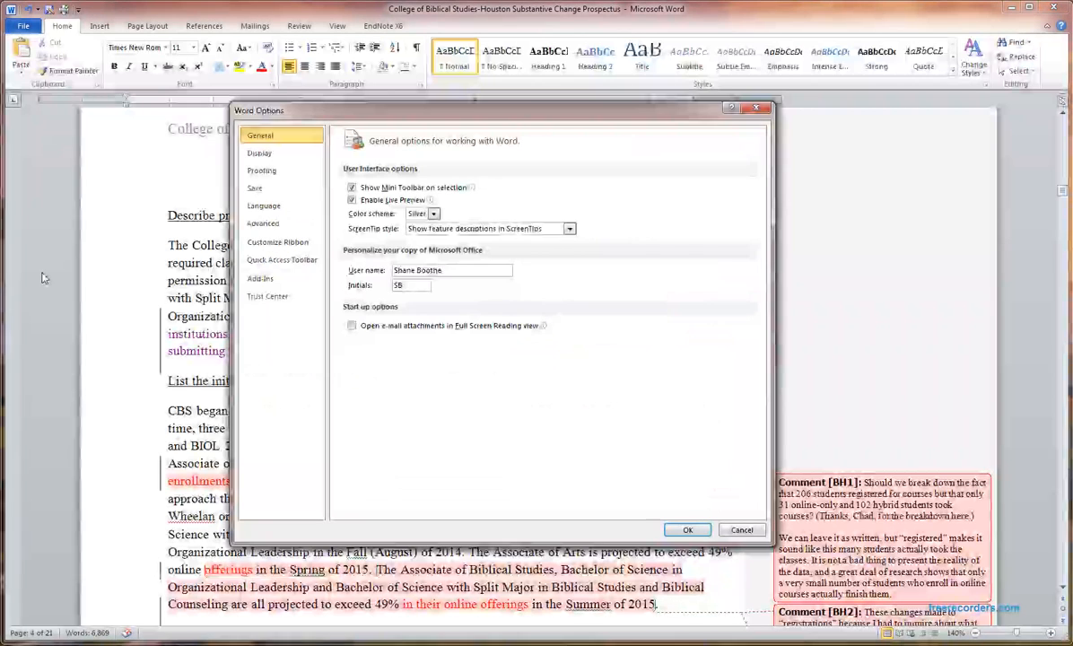
click(456, 277)
drag(456, 278, 392, 275)
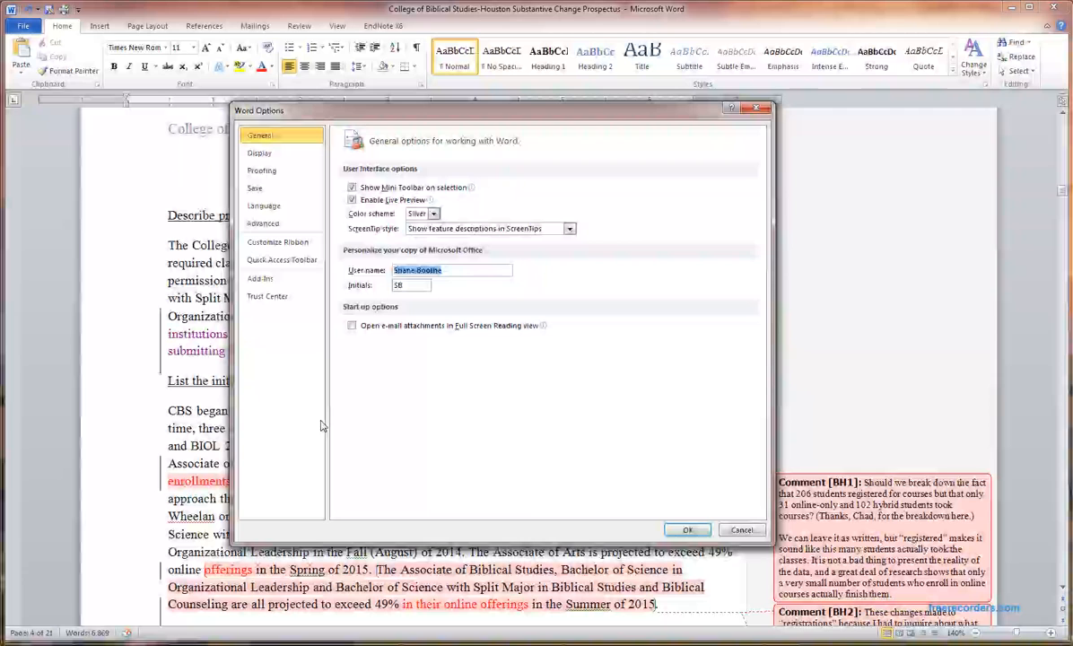
text(Bryce)
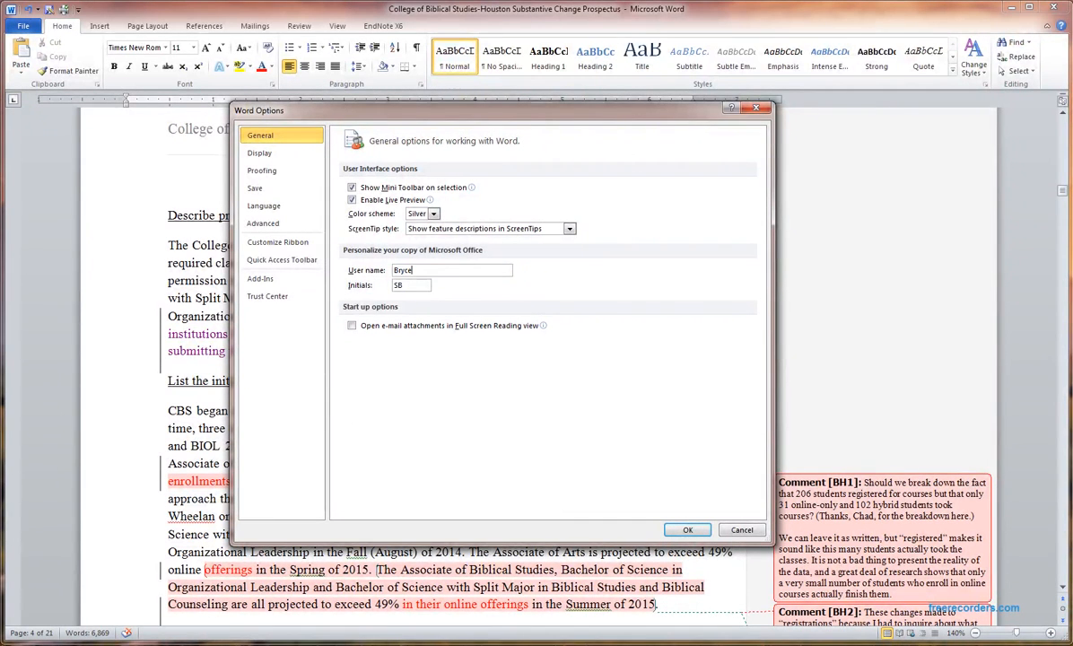
text( Hantla)
key(Tab)
text(BH)
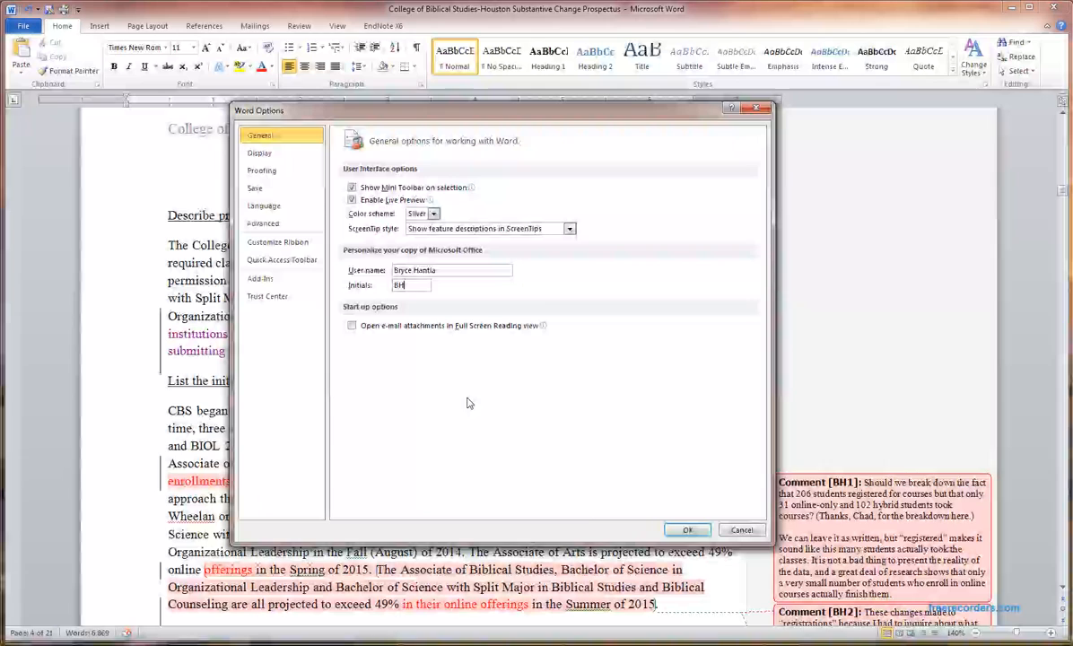
click(688, 530)
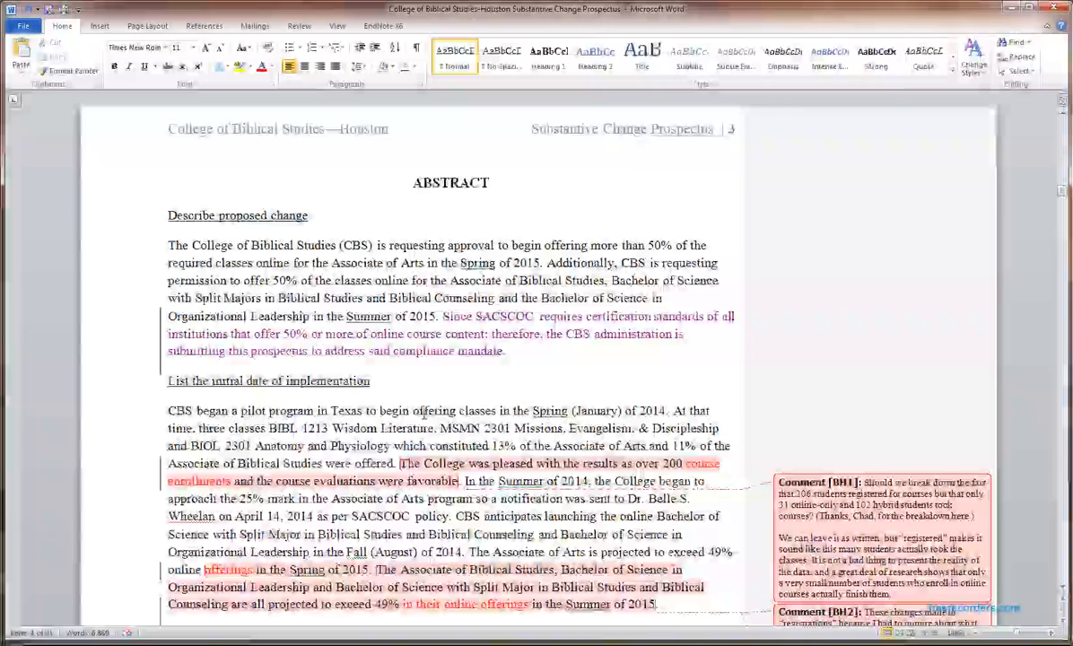
- Switch to the Review tab to show the change-tracking and comment tools
mouse_move(433, 352)
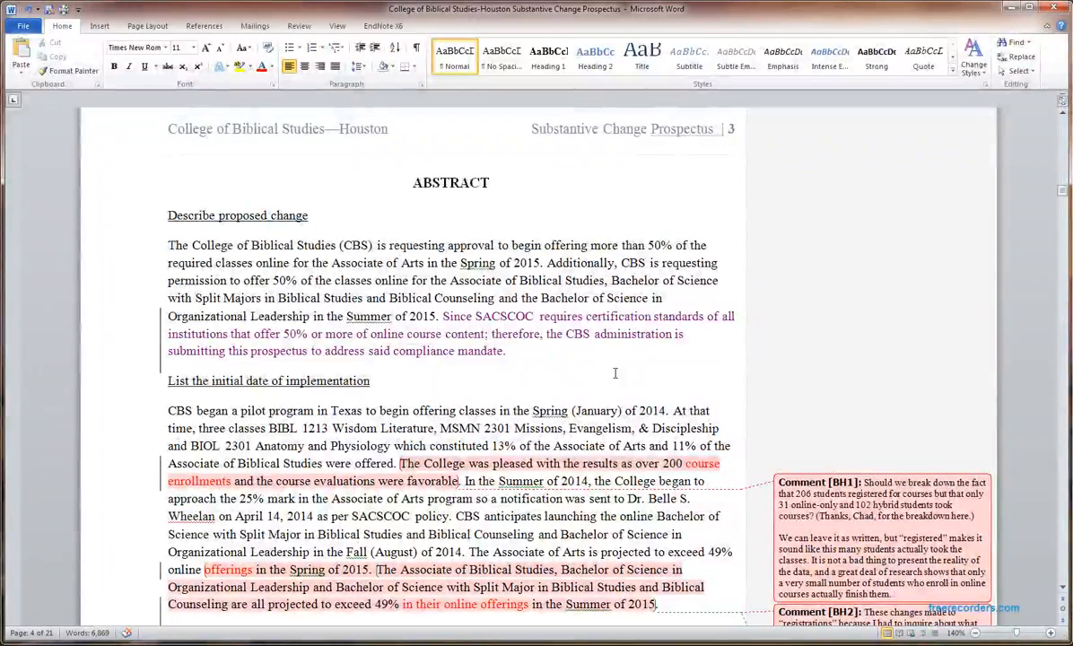
mouse_move(479, 355)
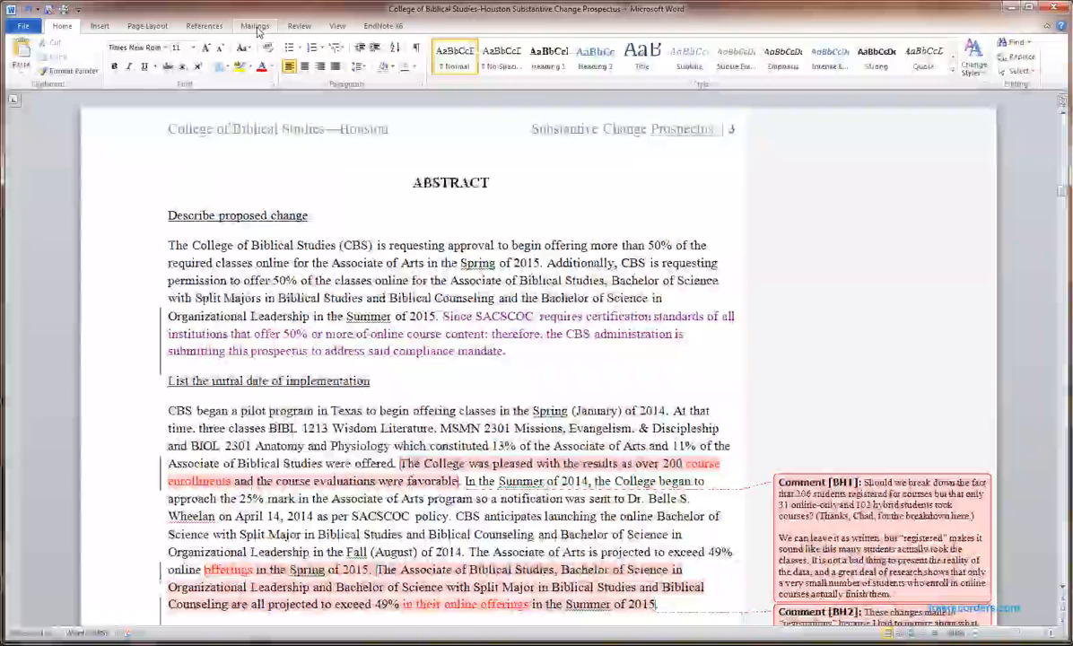
click(299, 26)
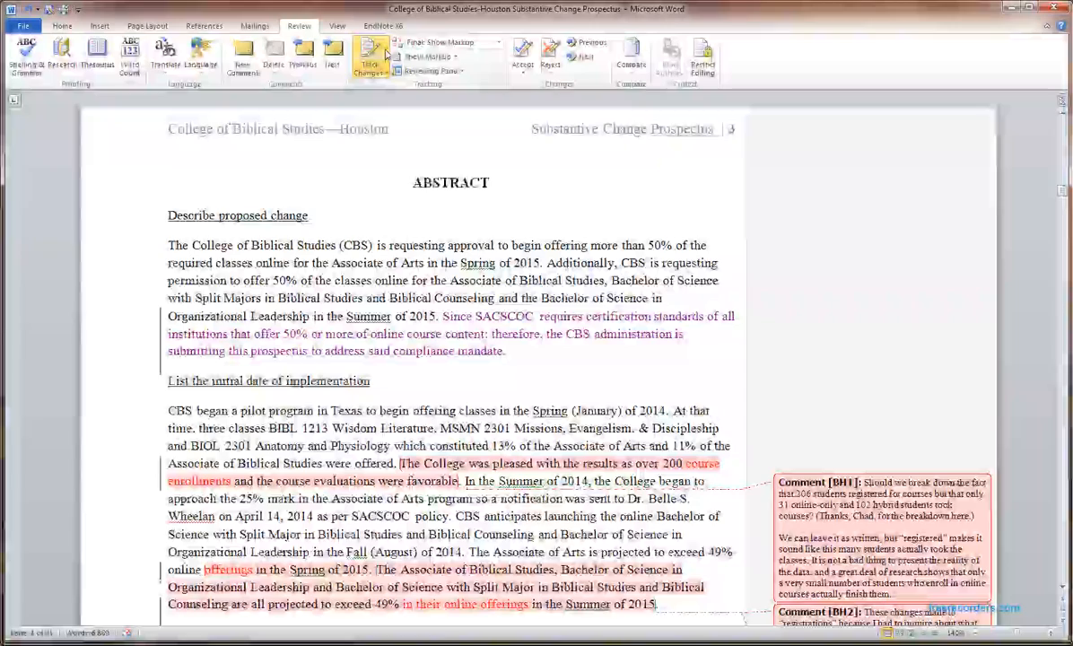
- Turn on Track Changes for the prospectus and reopen its dropdown menu
click(382, 74)
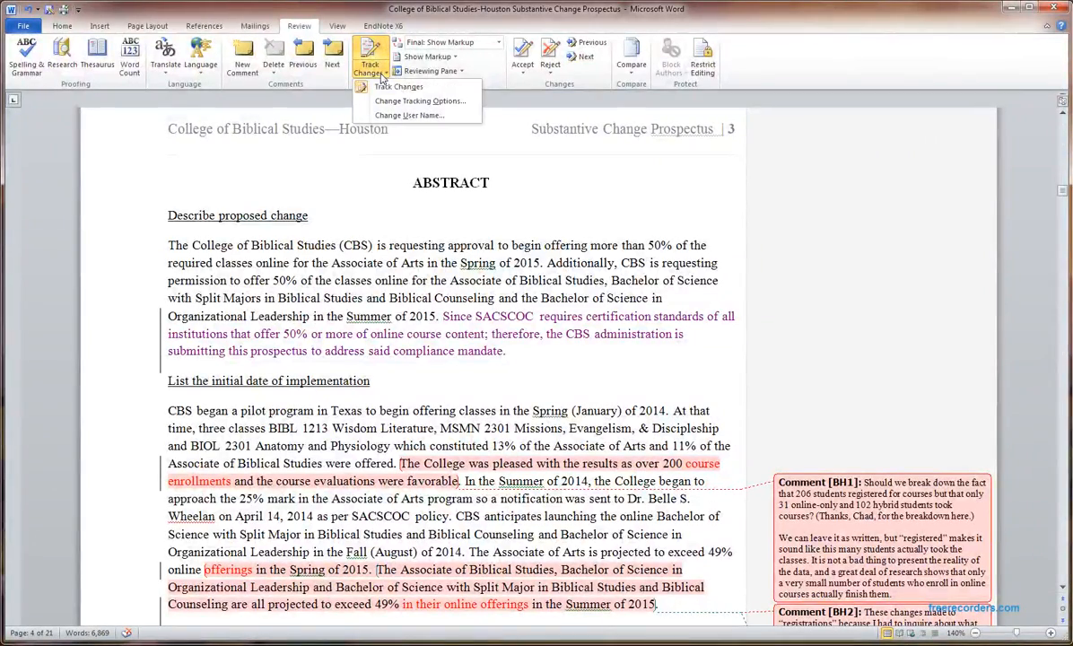
click(395, 86)
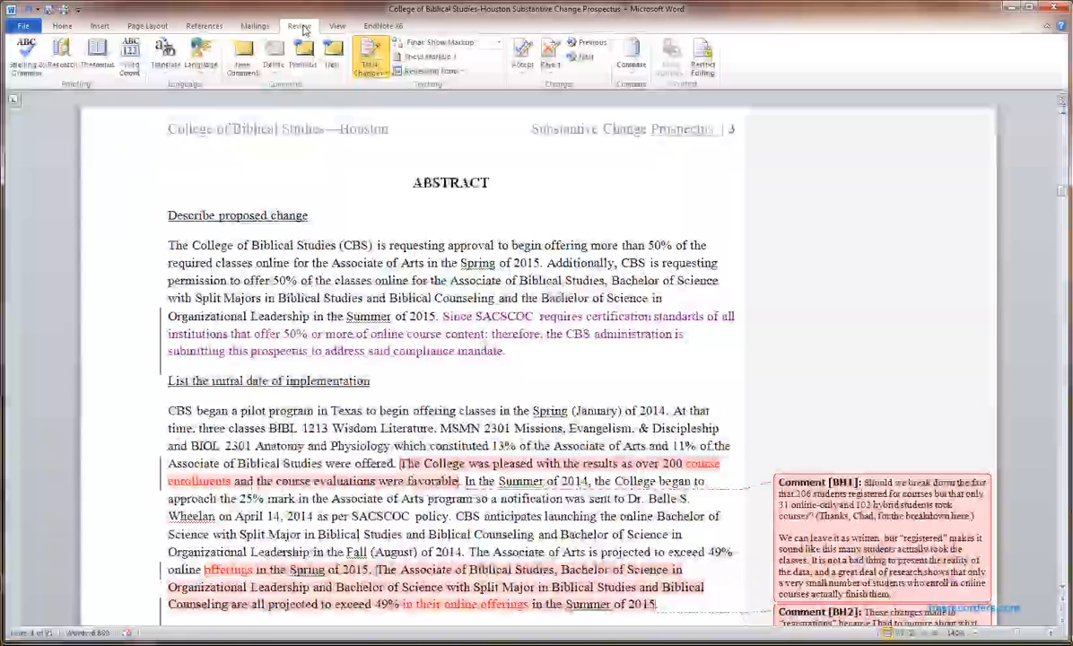
click(370, 52)
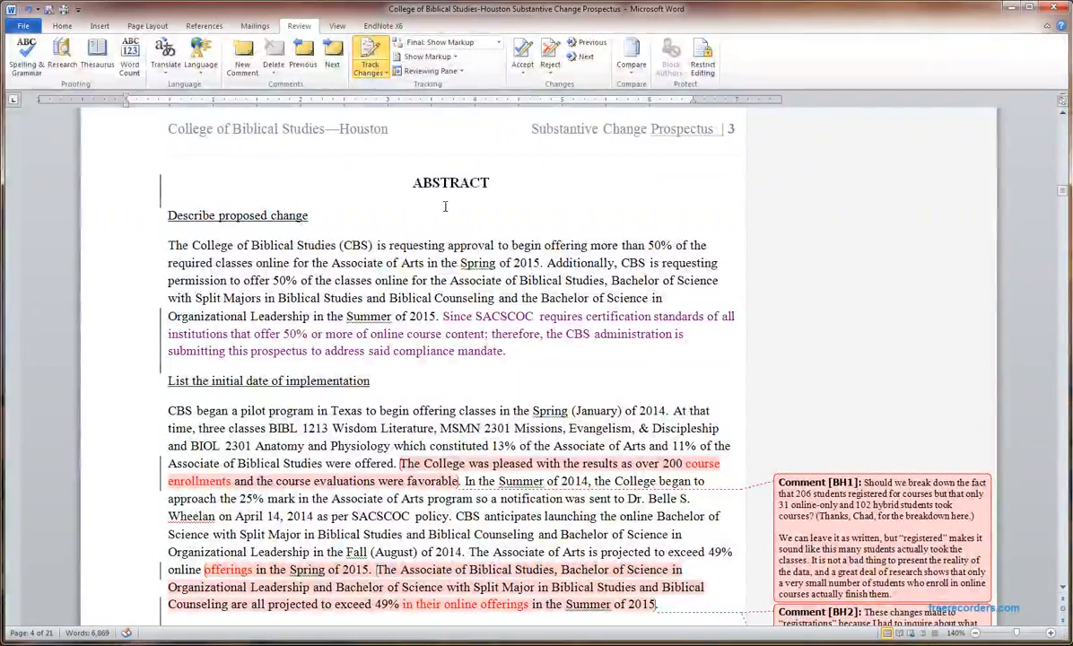
click(383, 72)
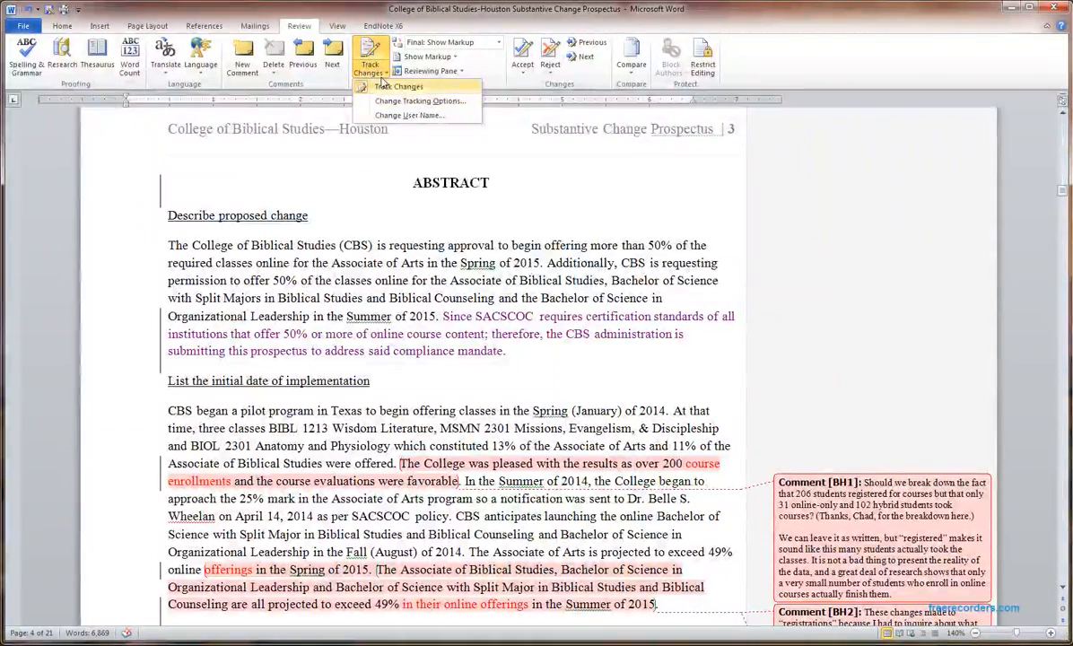
click(384, 76)
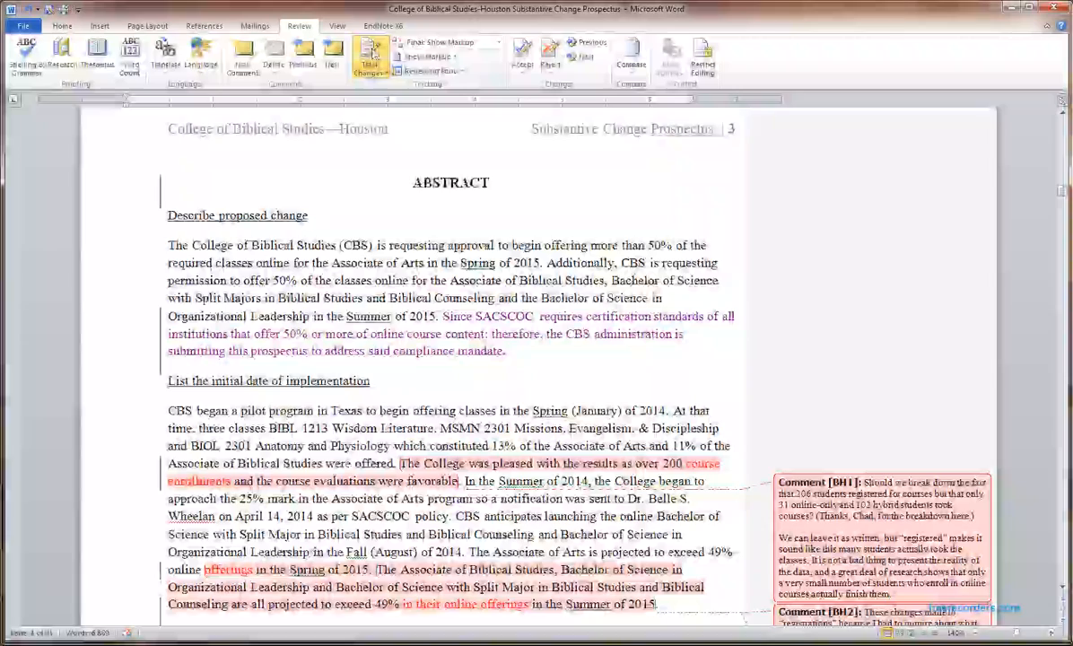
click(383, 76)
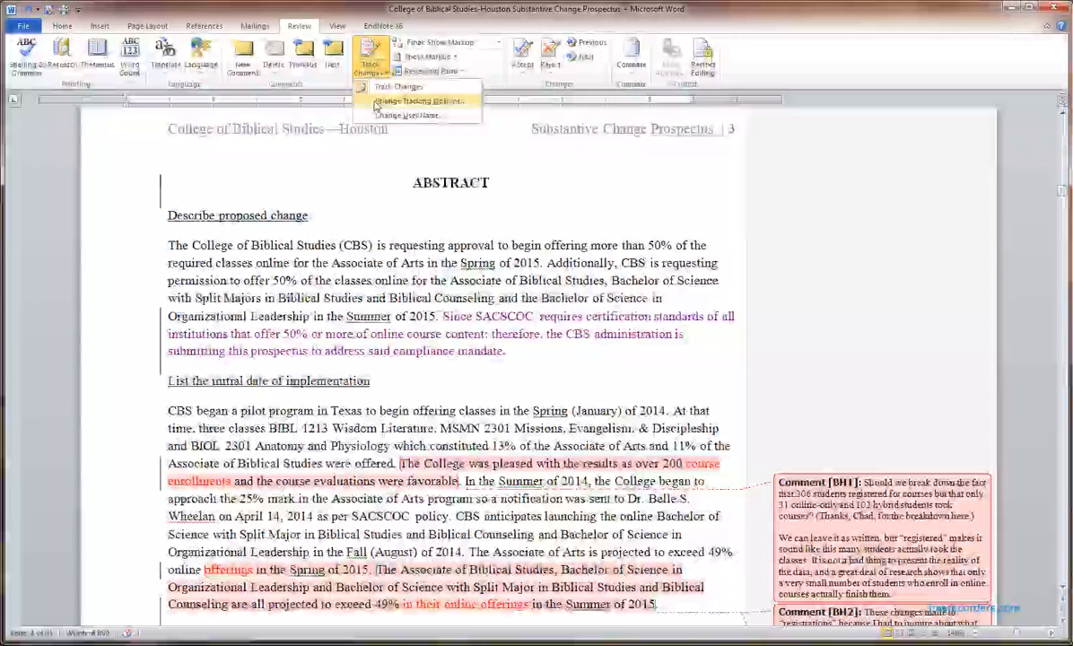
- In Change Tracking Options, change Deletions from Hidden to Strikethrough
click(377, 101)
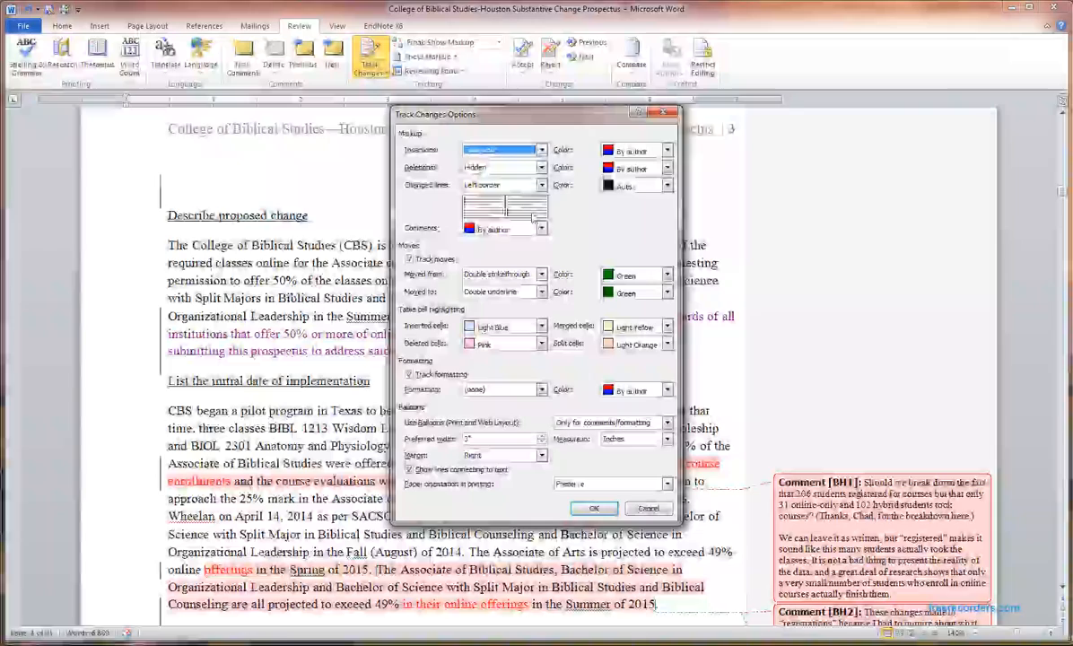
click(541, 168)
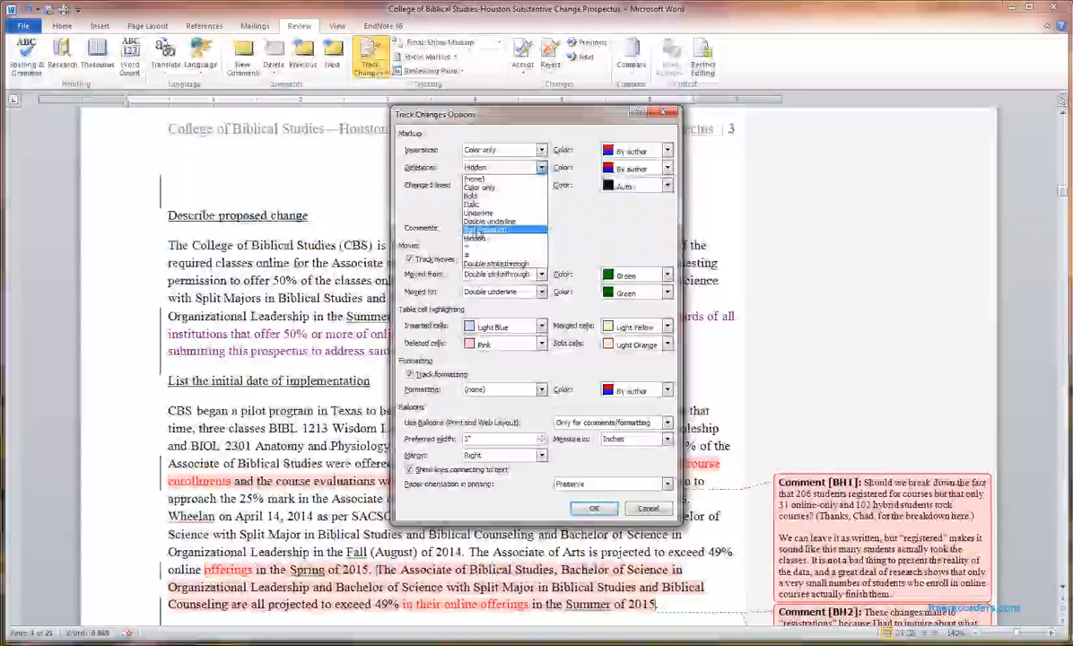
click(479, 230)
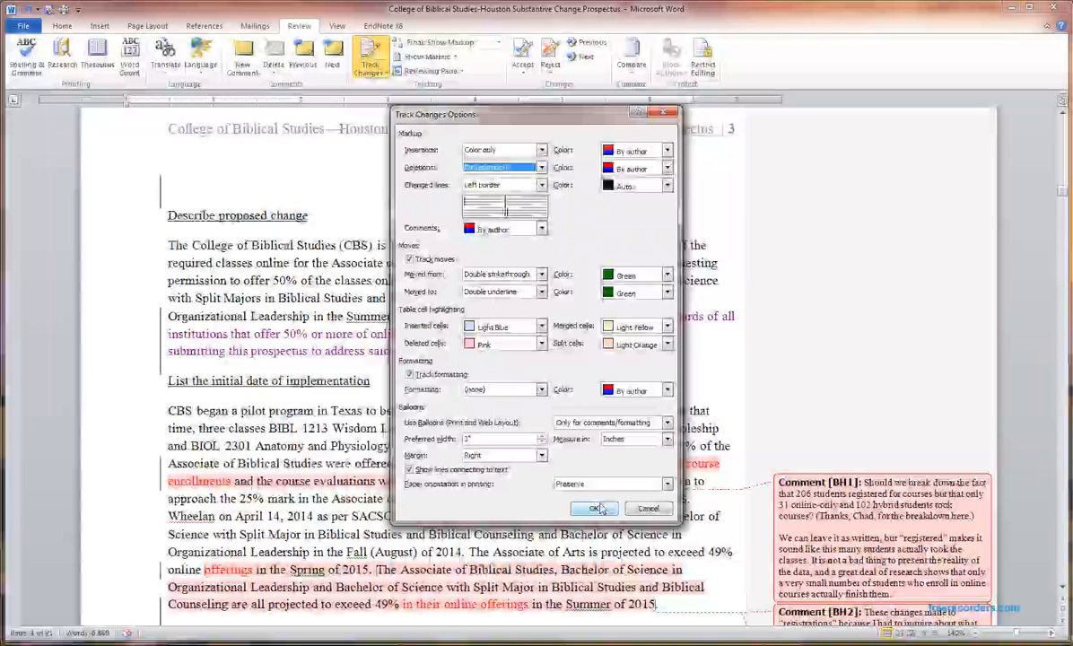
click(597, 510)
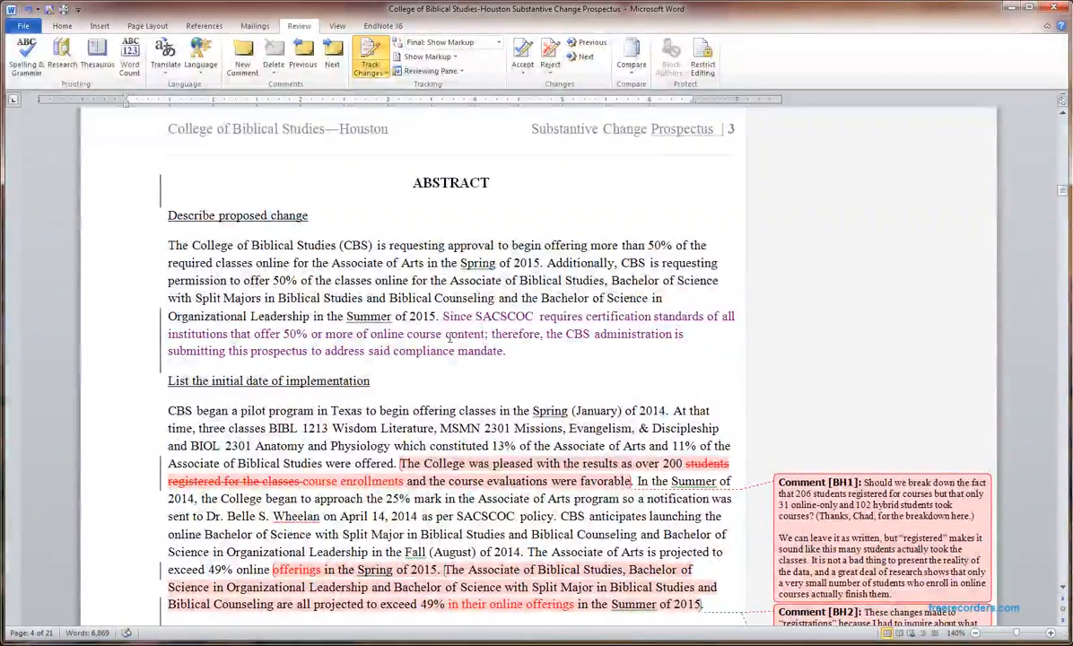
mouse_move(450, 323)
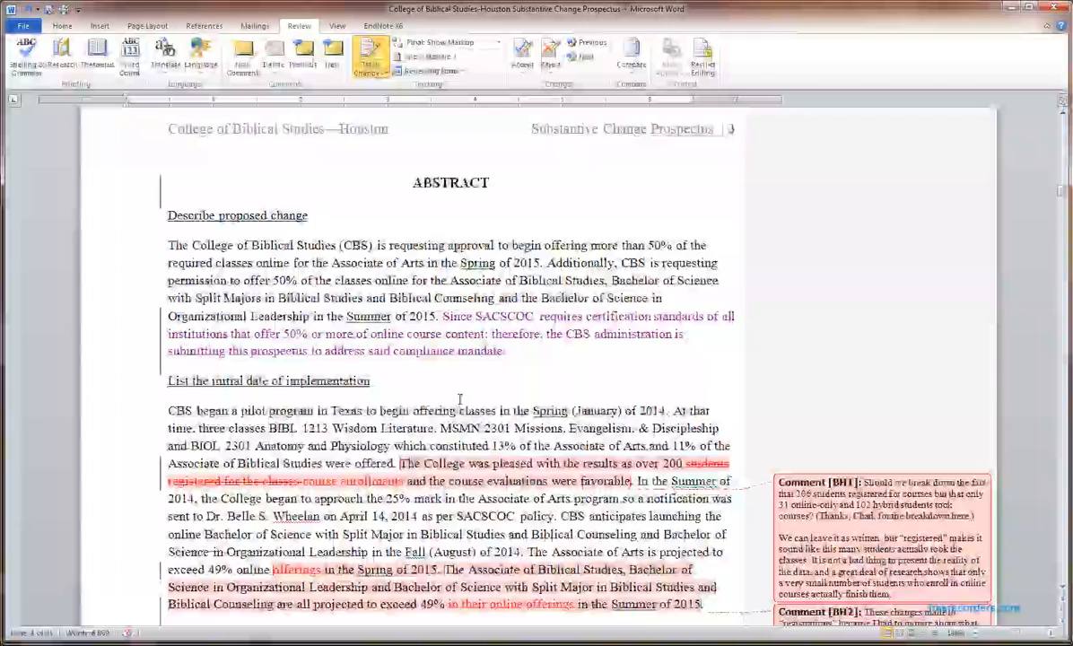
scroll(460, 400, down, 2)
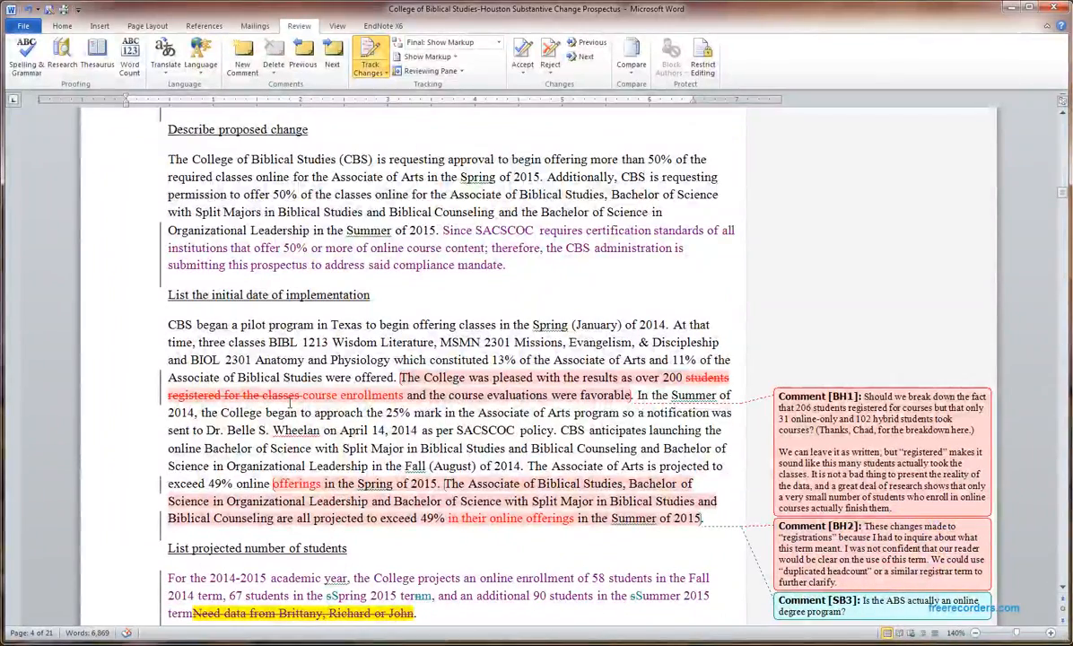
mouse_move(692, 383)
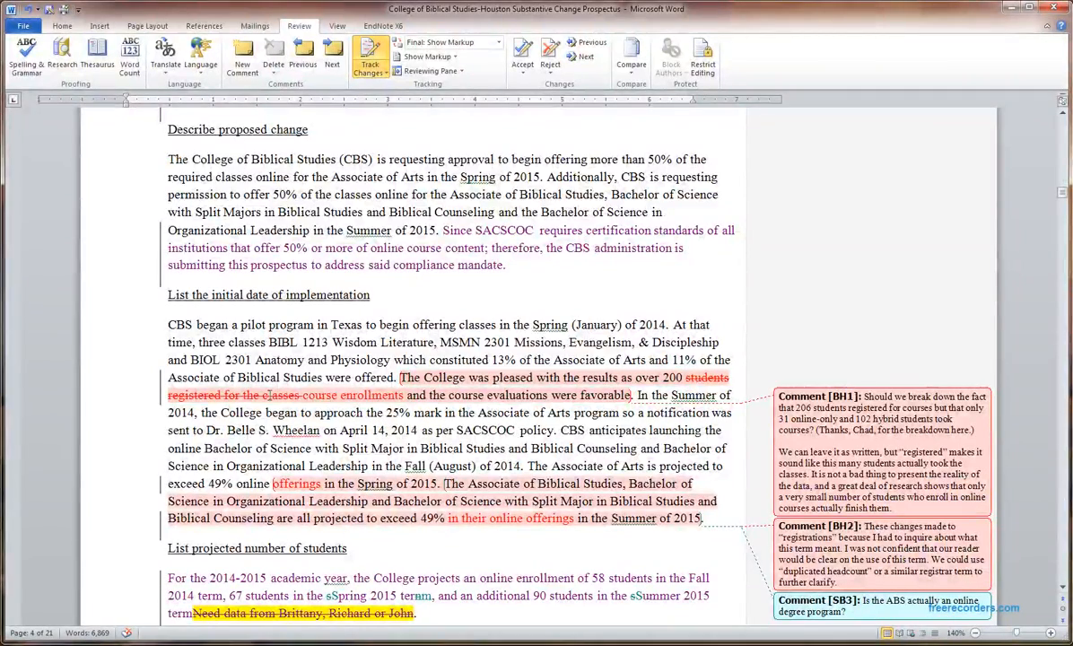
mouse_move(344, 403)
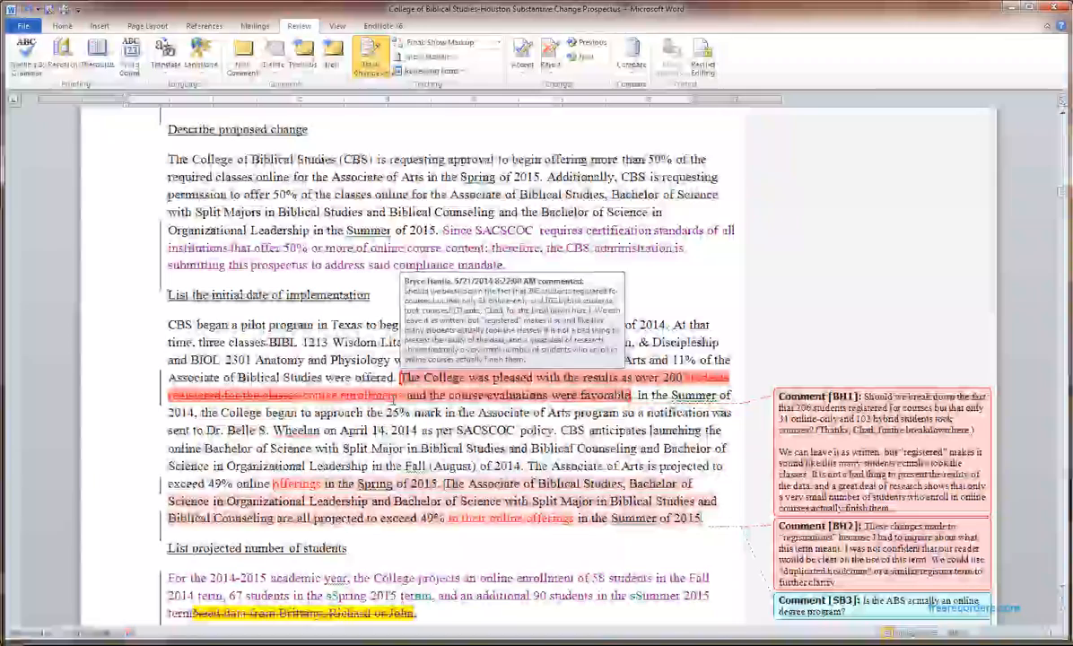
click(62, 25)
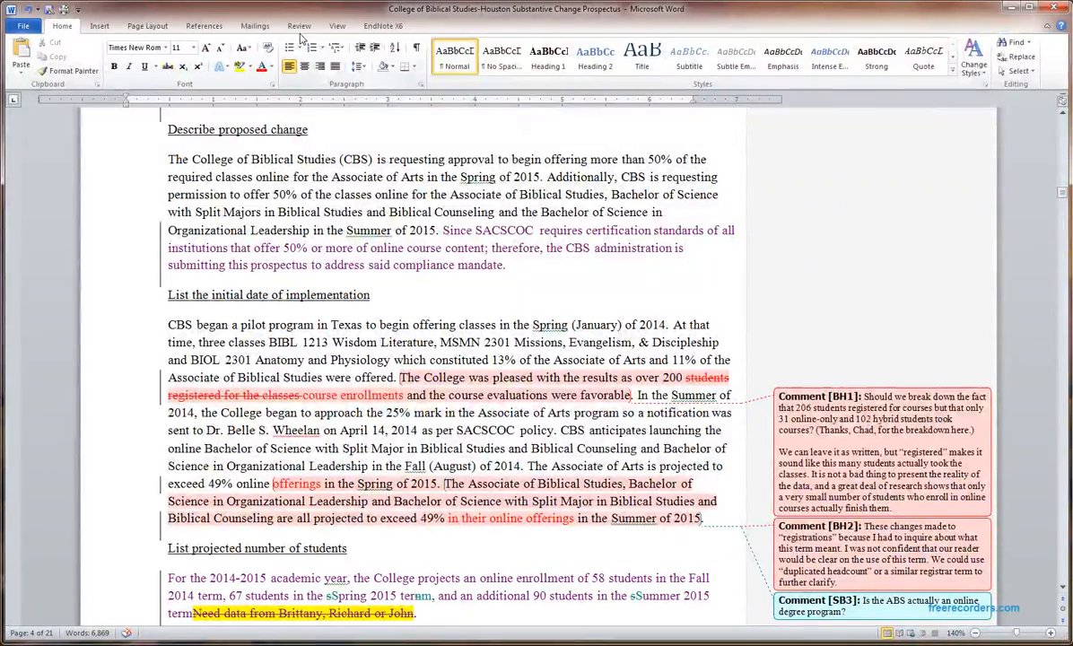
click(299, 26)
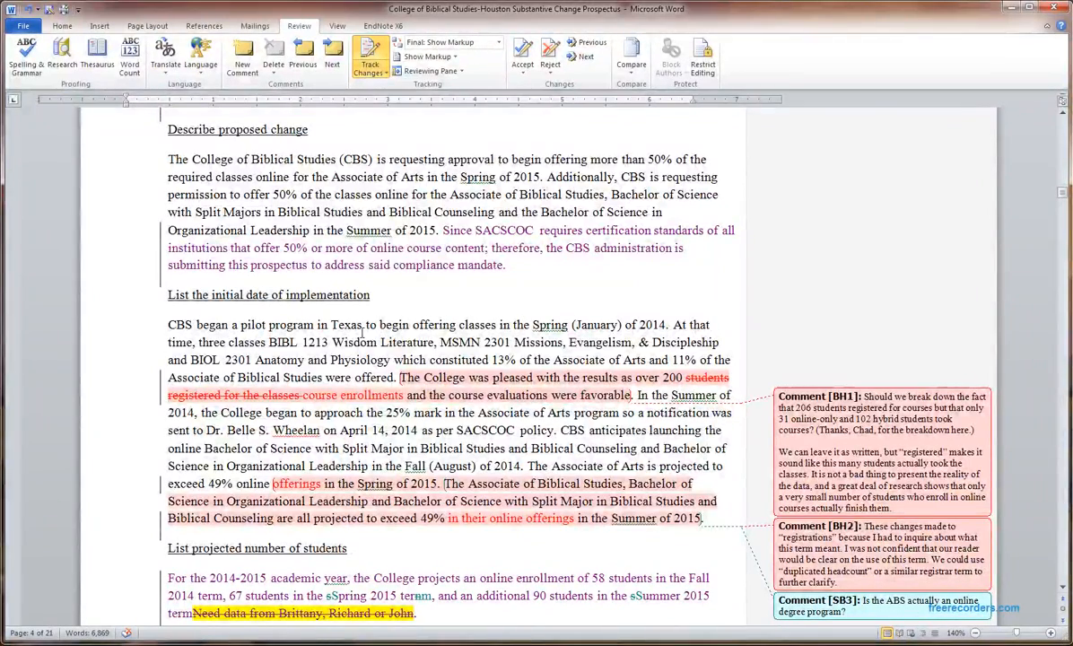
click(330, 325)
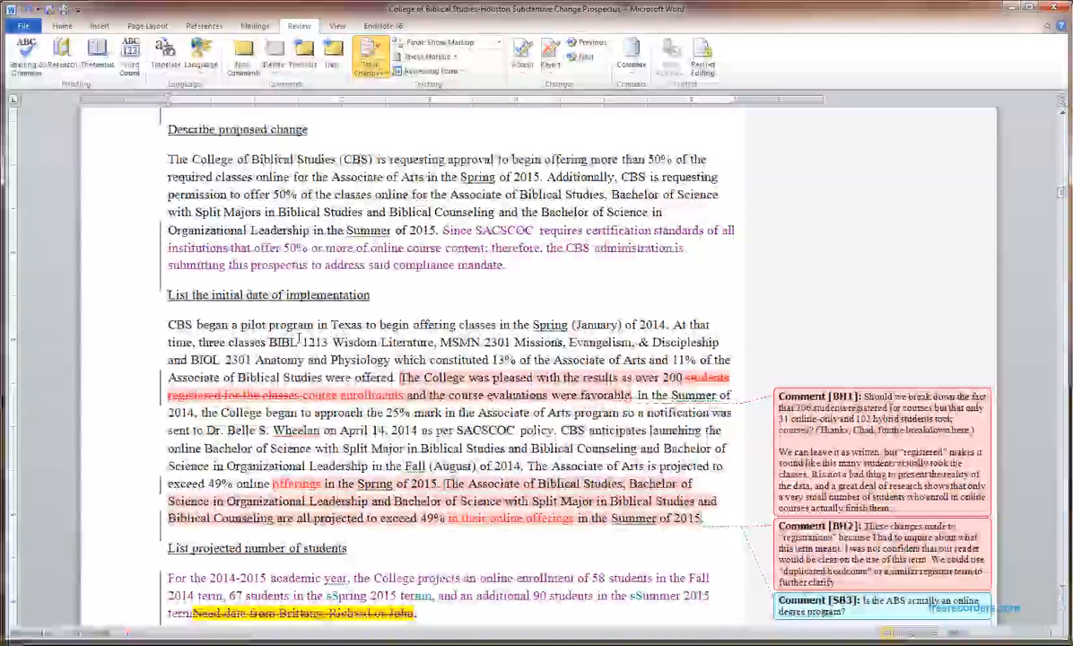
drag(168, 326, 236, 329)
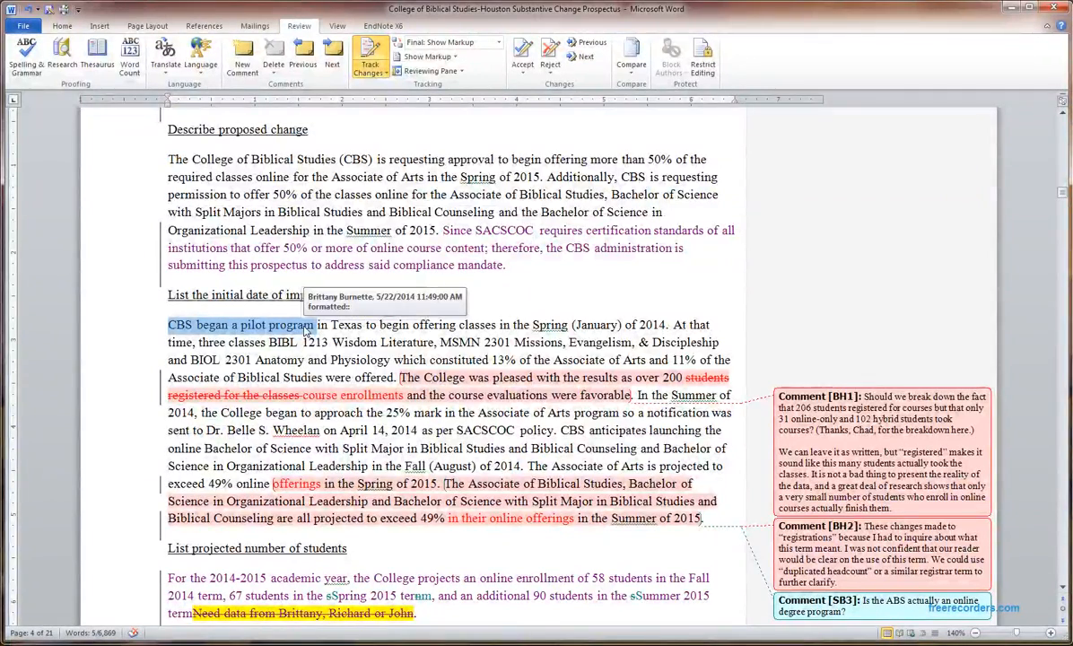
text(We)
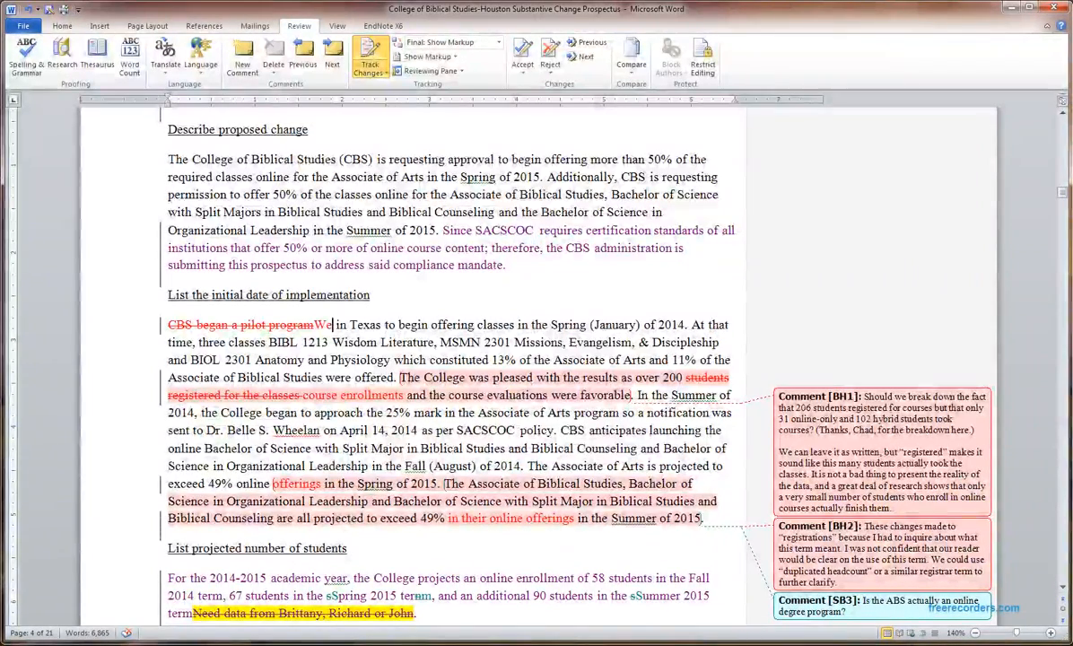
text( did this)
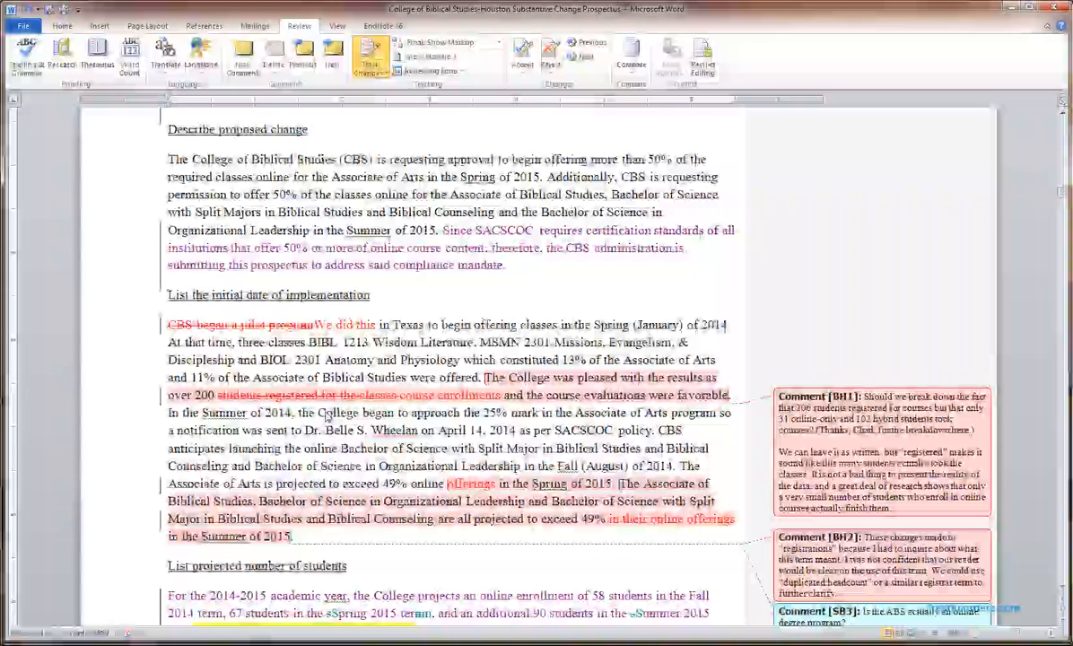
key(ctrl+z)
key(ctrl+z)
key(ctrl+z)
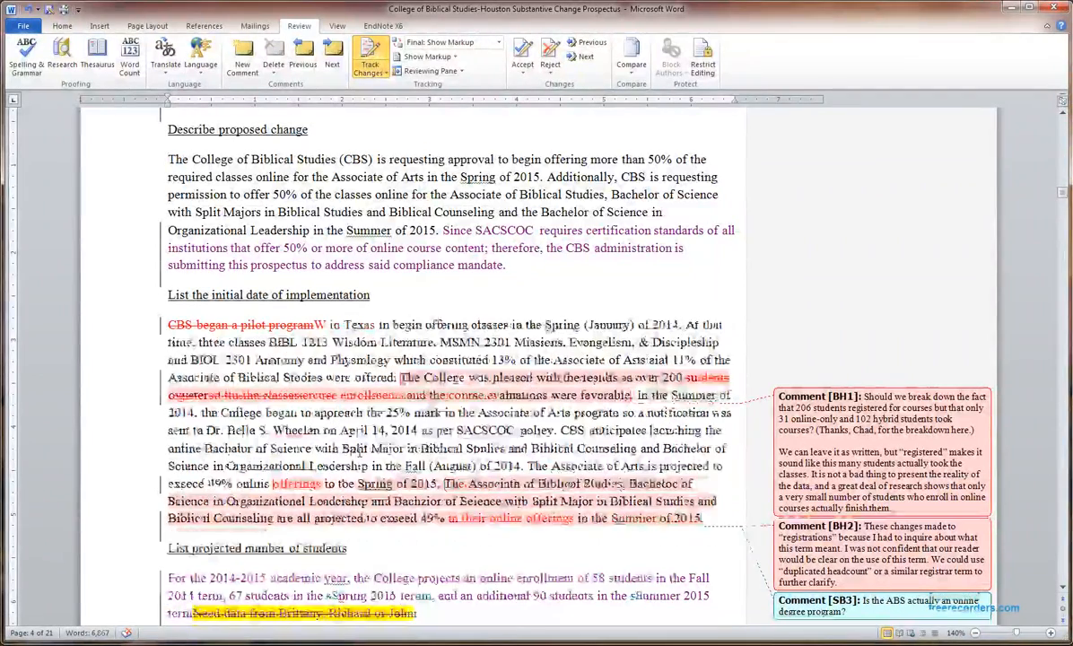
click(169, 327)
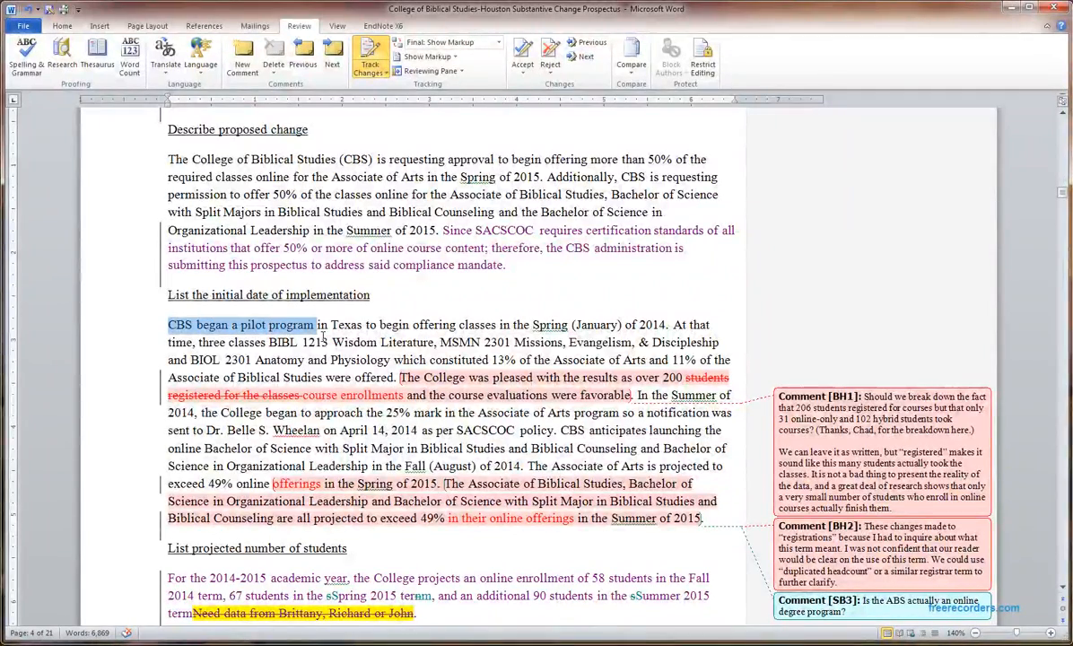
text(We)
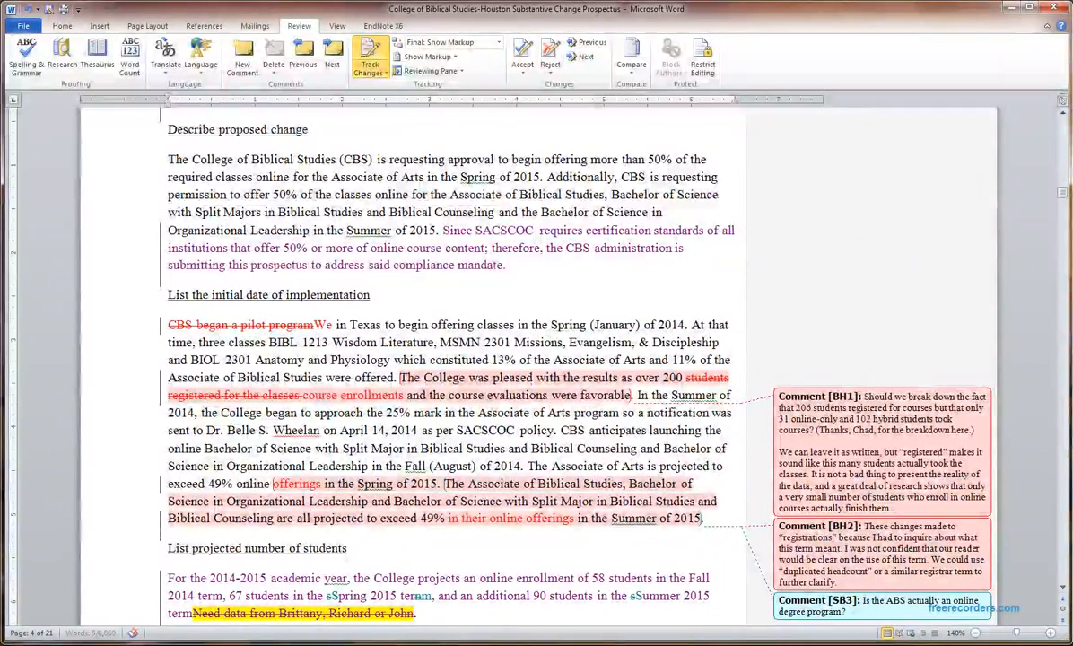
text( did this)
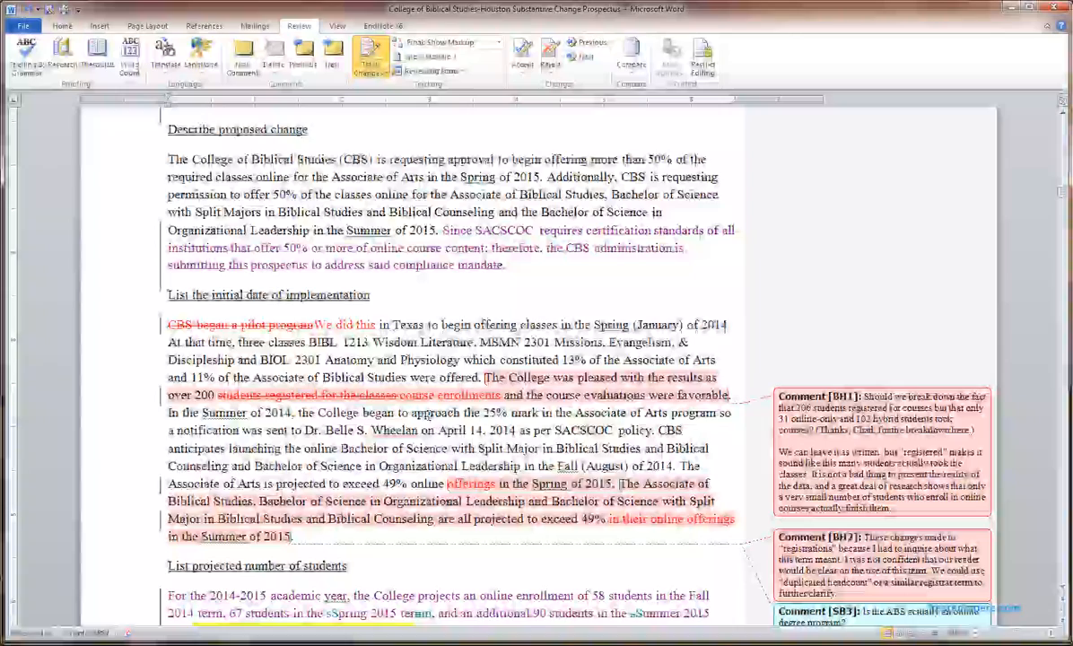
key(ctrl+z)
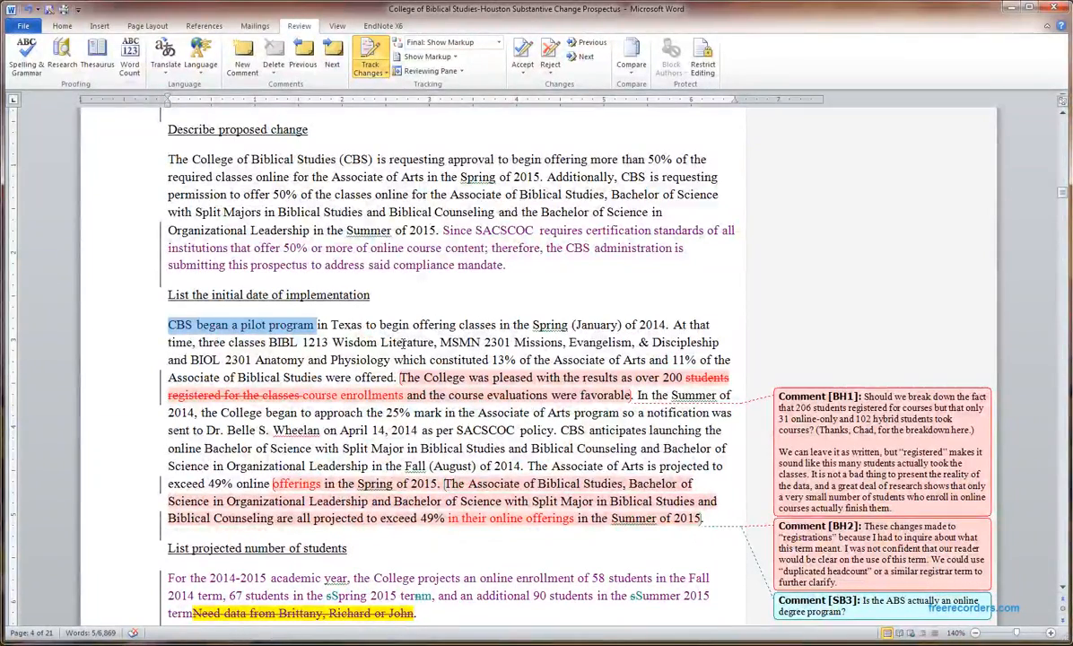
- Switch the Display for Review mode to Final, hiding all markup
click(404, 344)
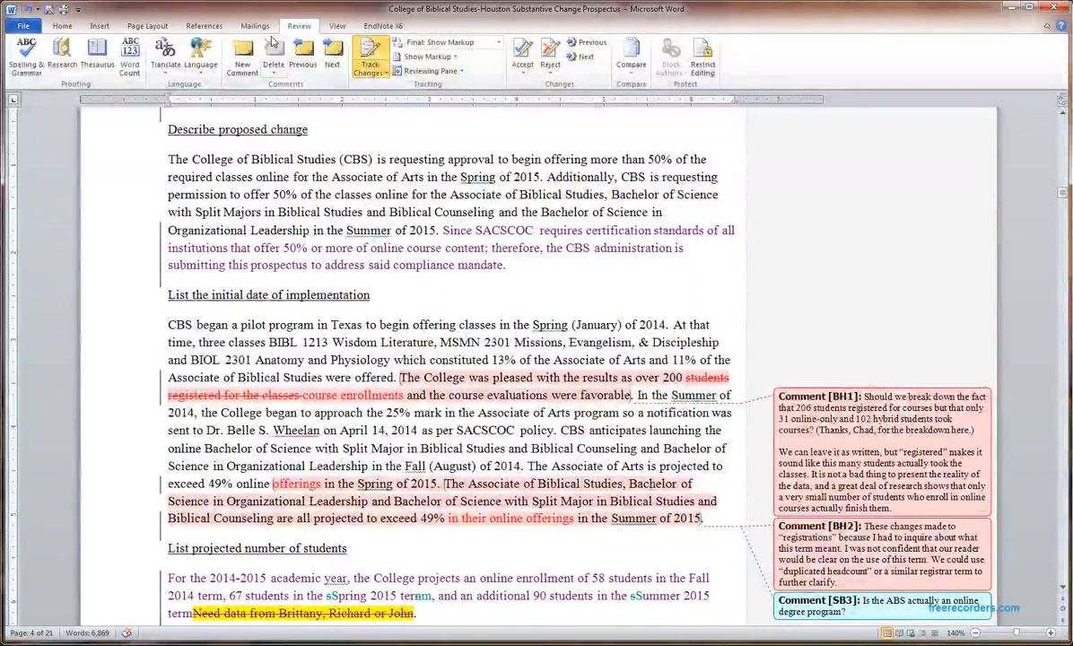
click(466, 45)
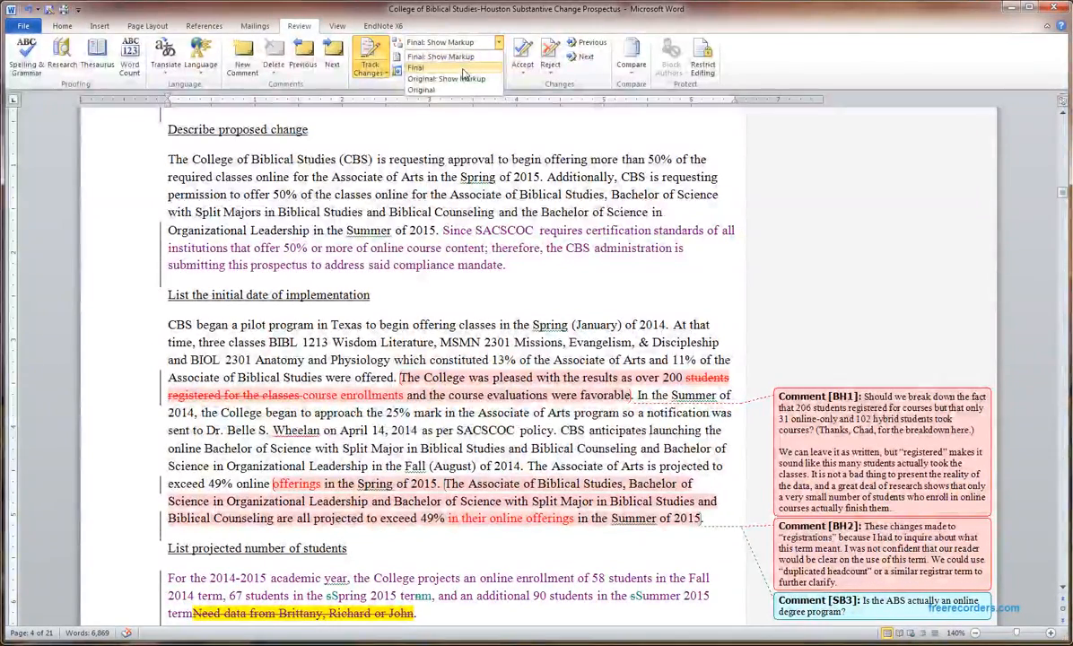
click(464, 69)
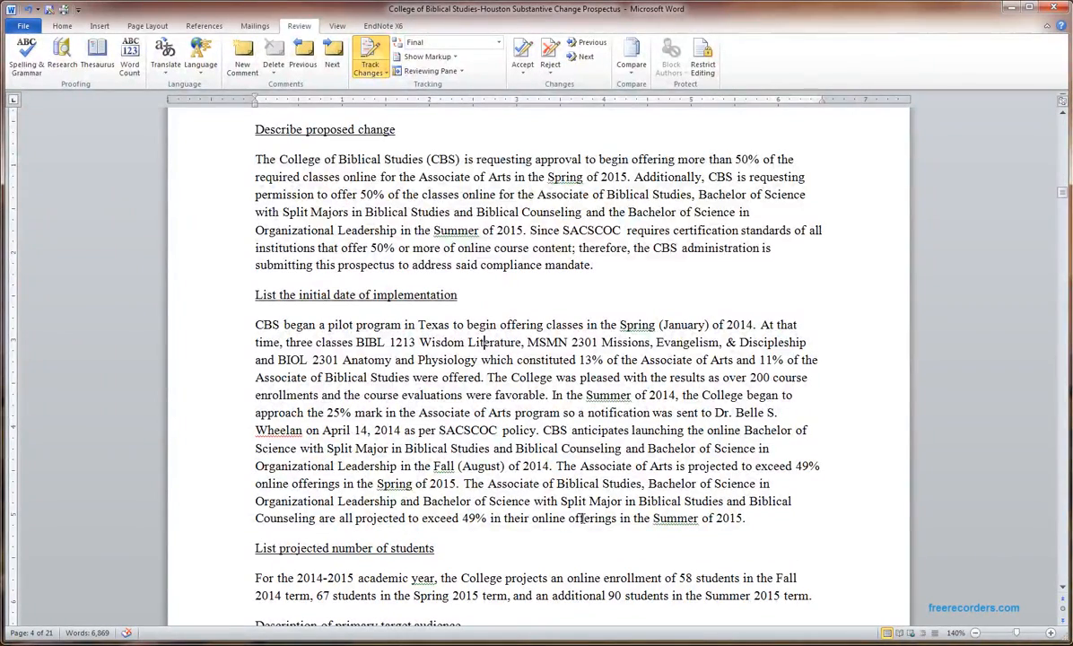
- Toggle the review display between Final: Show Markup and Final, ending with markup shown
click(500, 45)
click(468, 57)
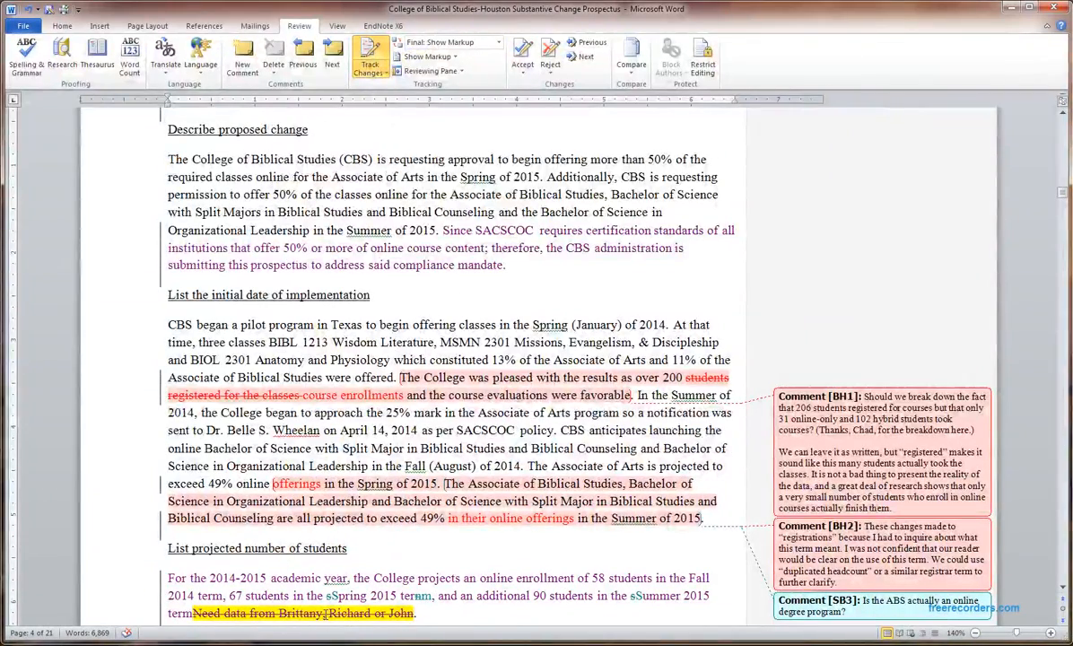
click(499, 43)
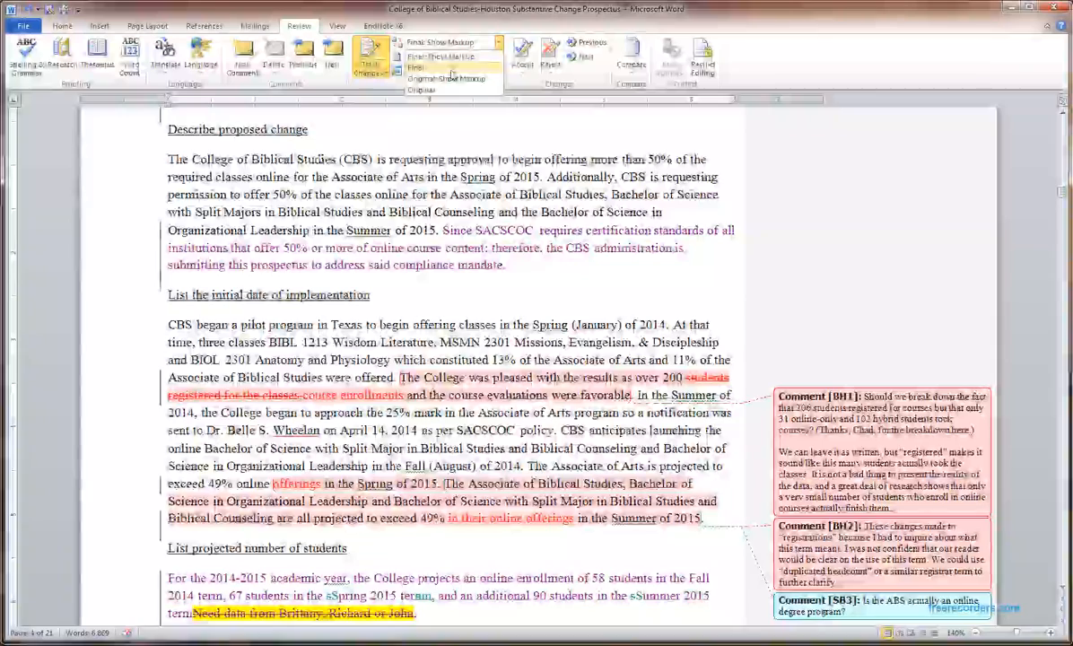
click(449, 67)
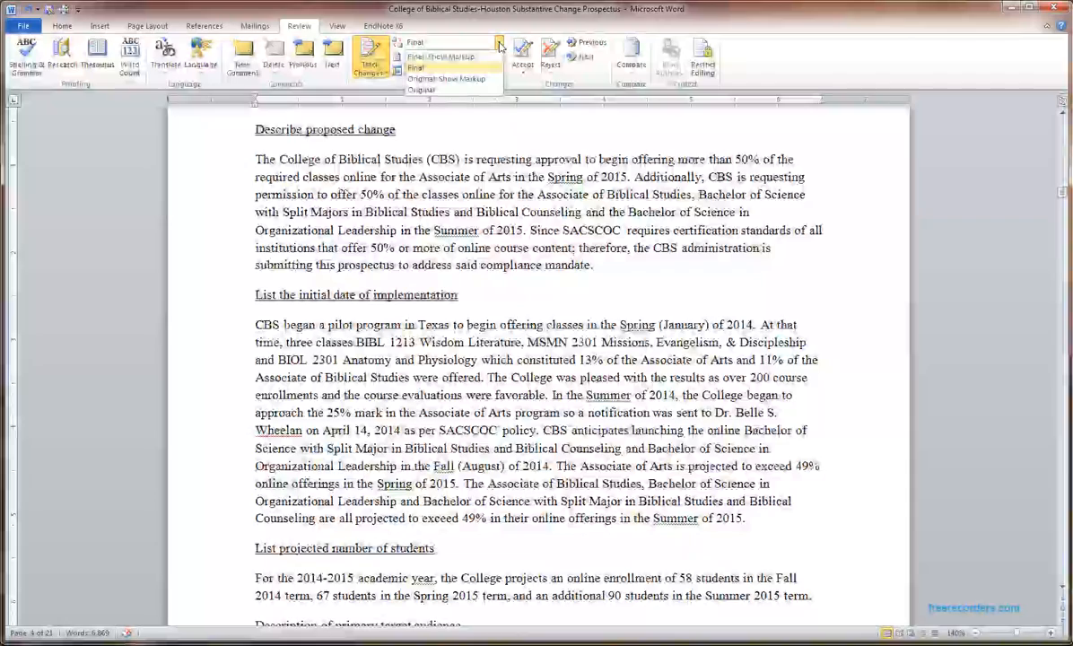
click(499, 43)
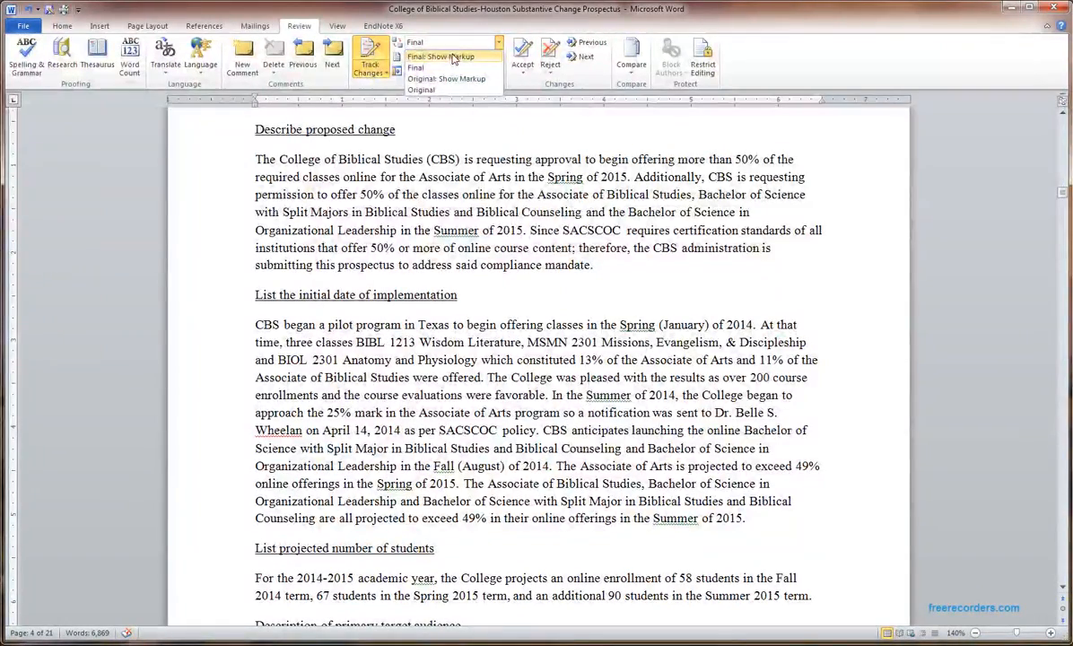
click(454, 58)
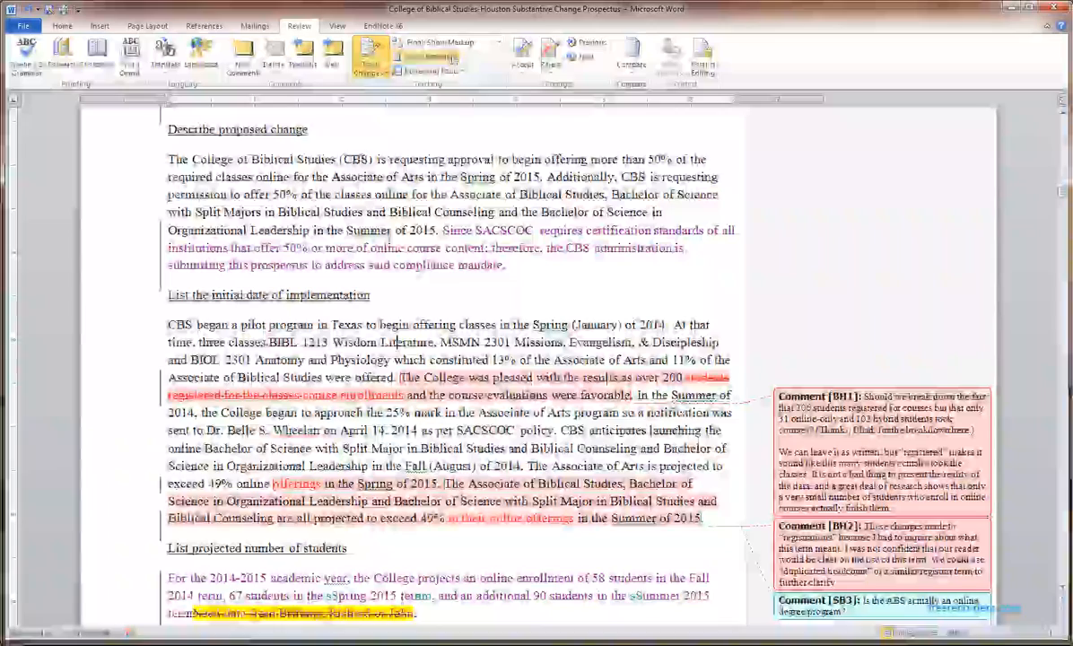
click(371, 74)
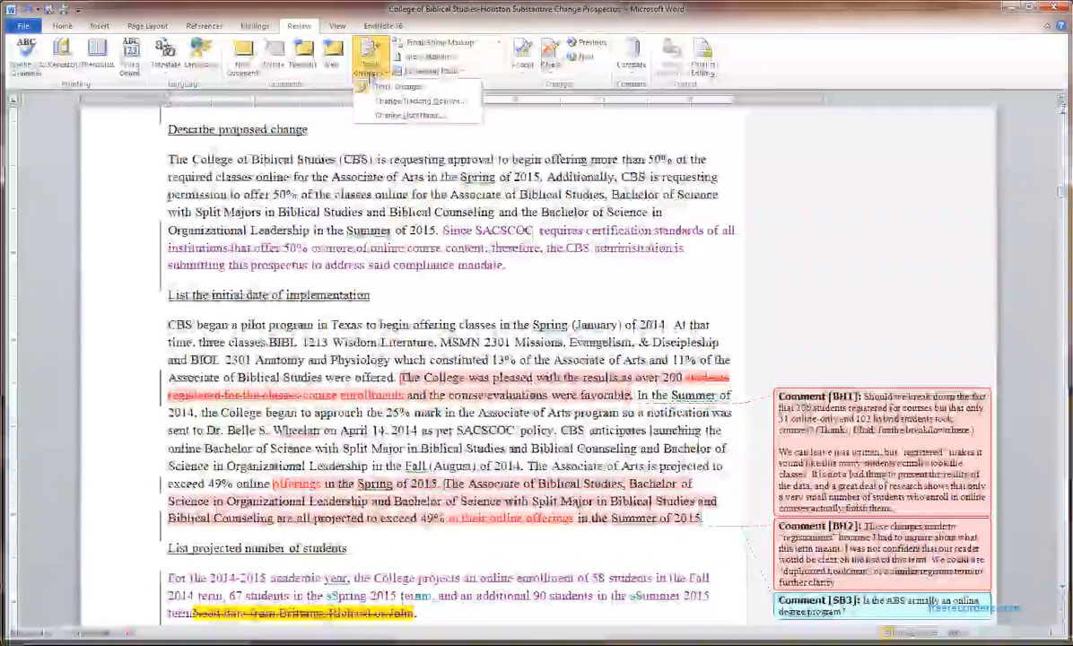
- In Change Tracking Options, set Deletions back to Hidden
click(402, 105)
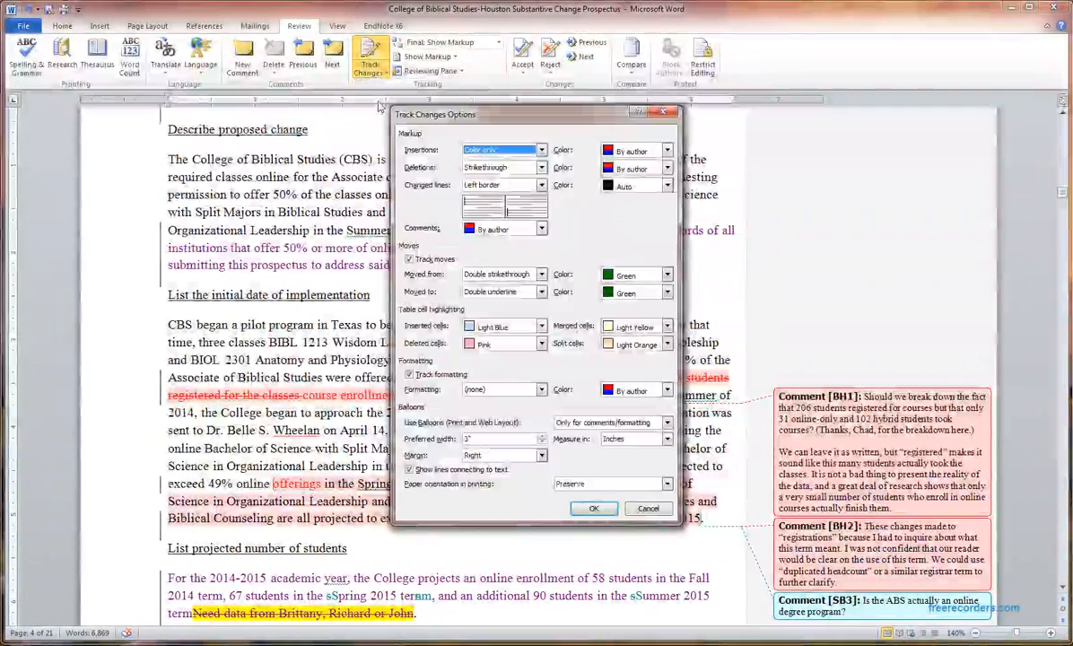
click(493, 167)
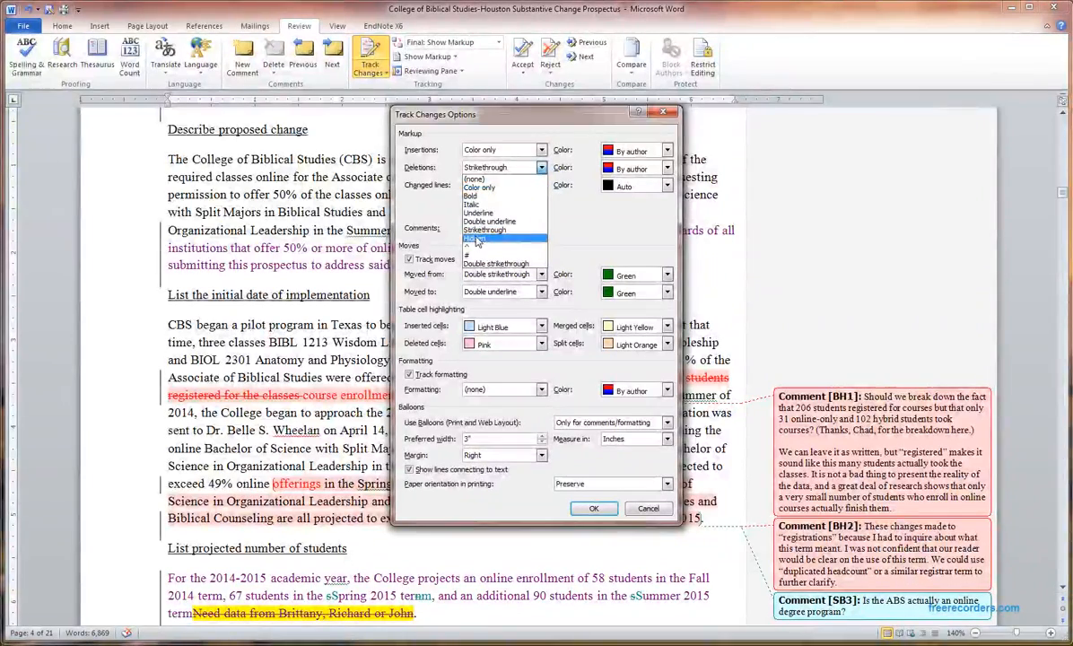
click(476, 239)
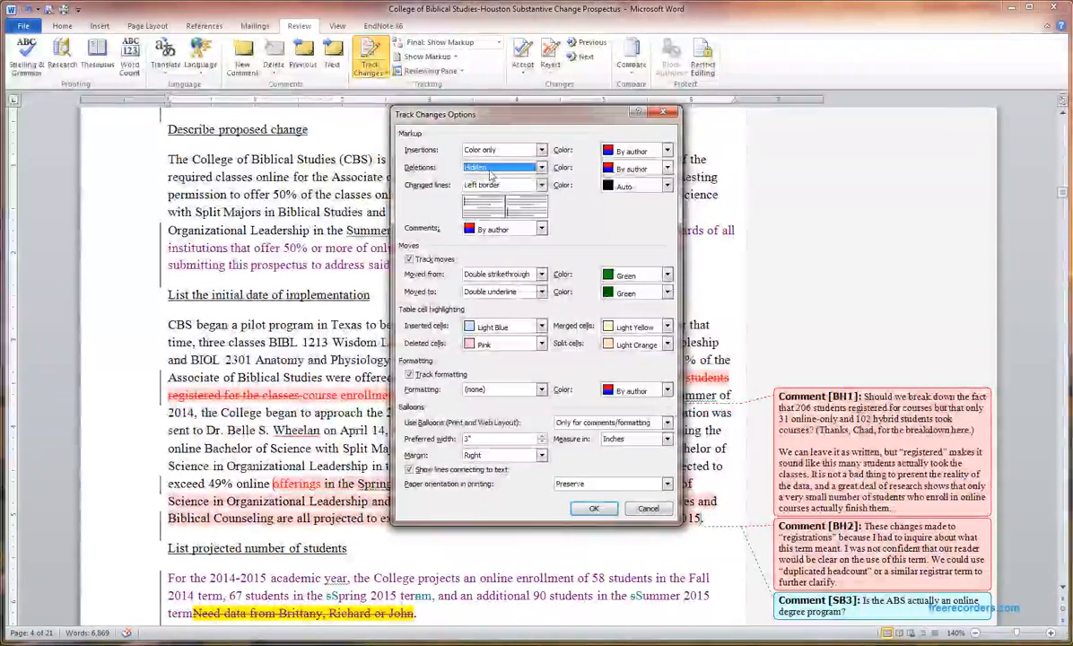
click(591, 510)
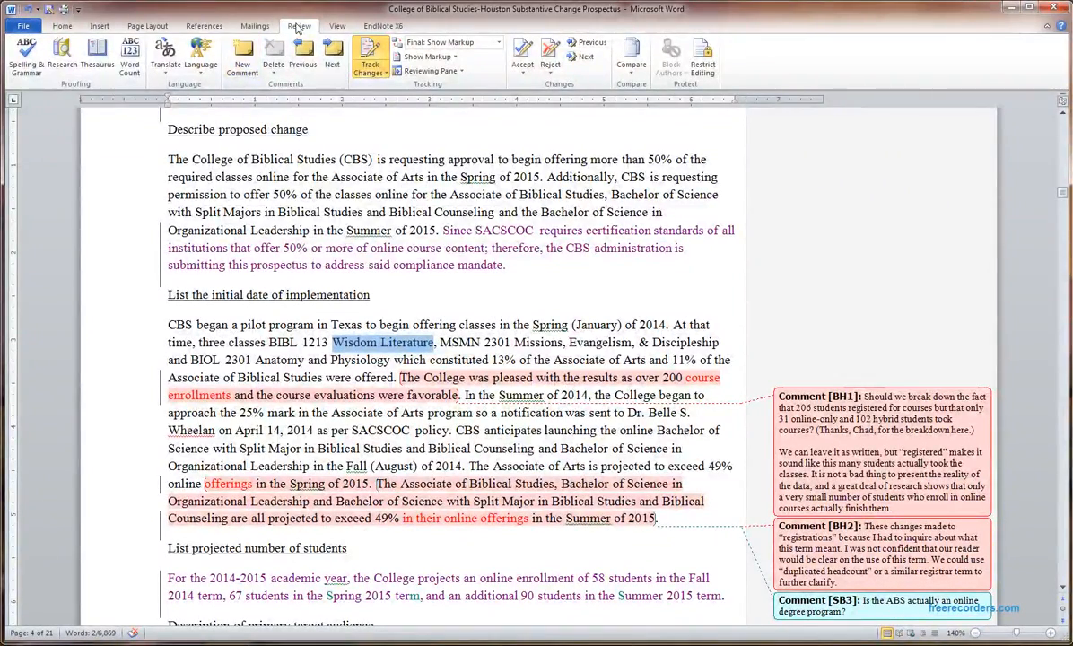
click(241, 66)
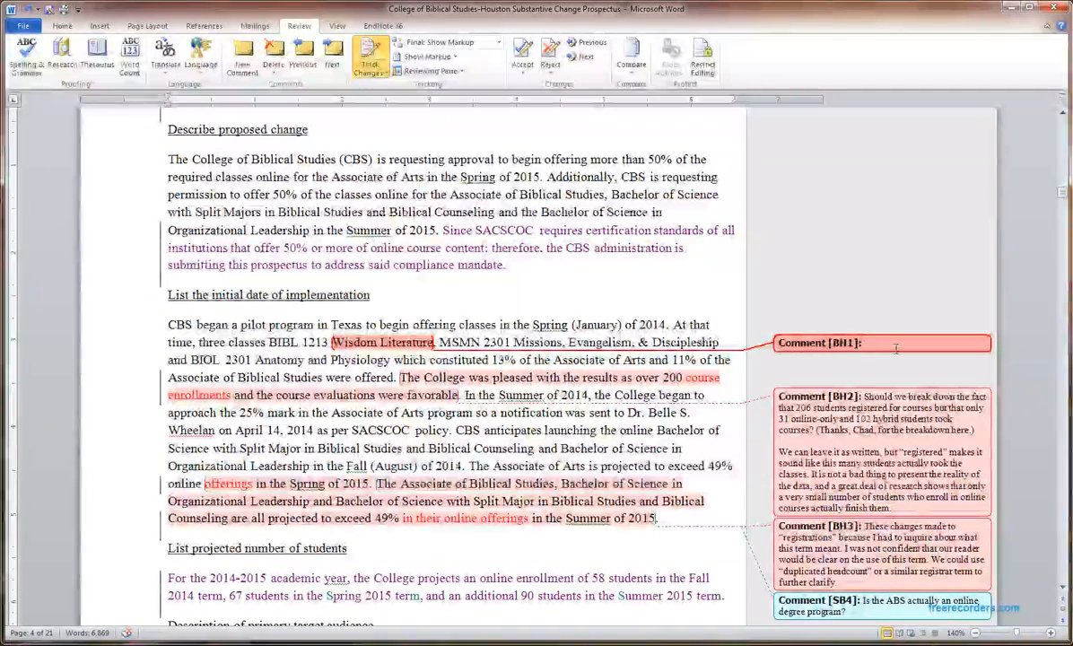
text(Add new Com)
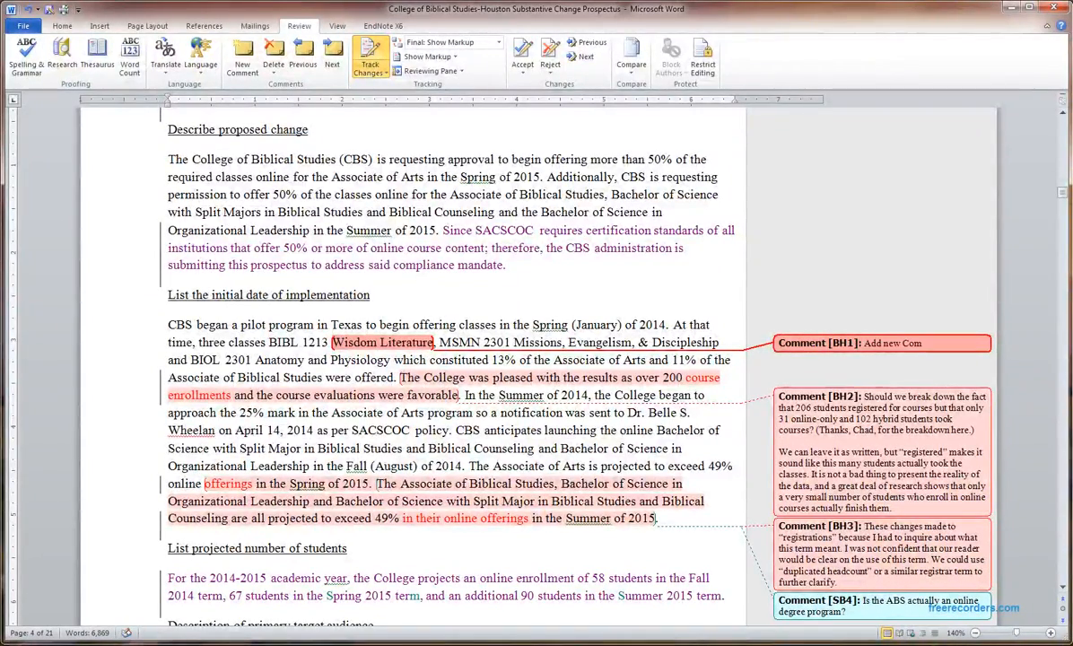
text(ment)
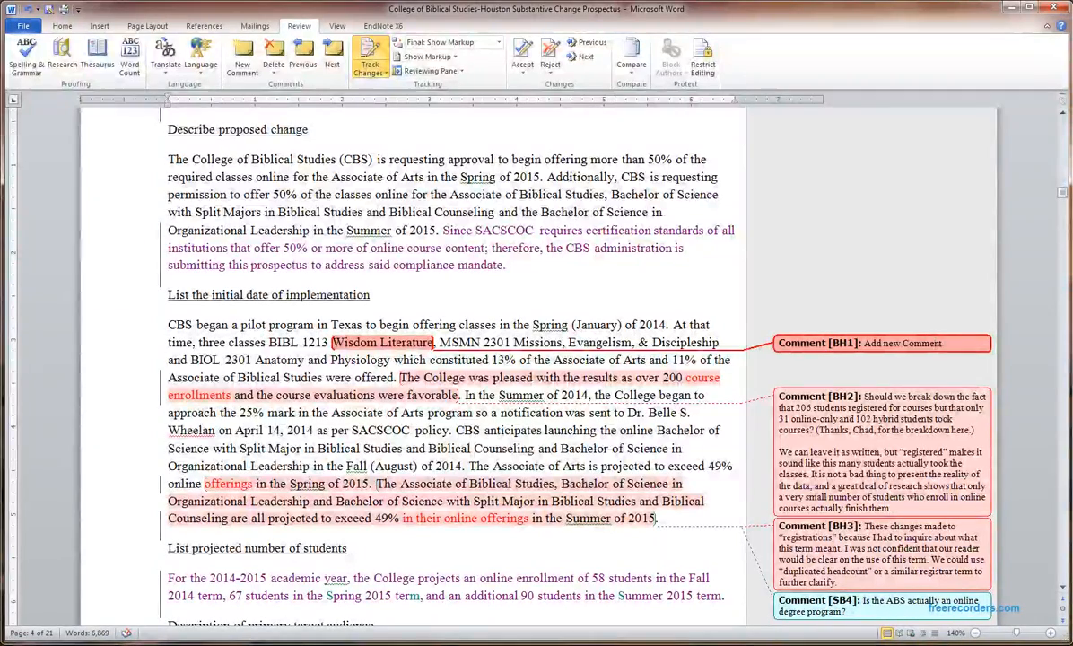
key(ctrl+z)
key(ctrl+z)
key(ctrl+z)
key(ctrl+z)
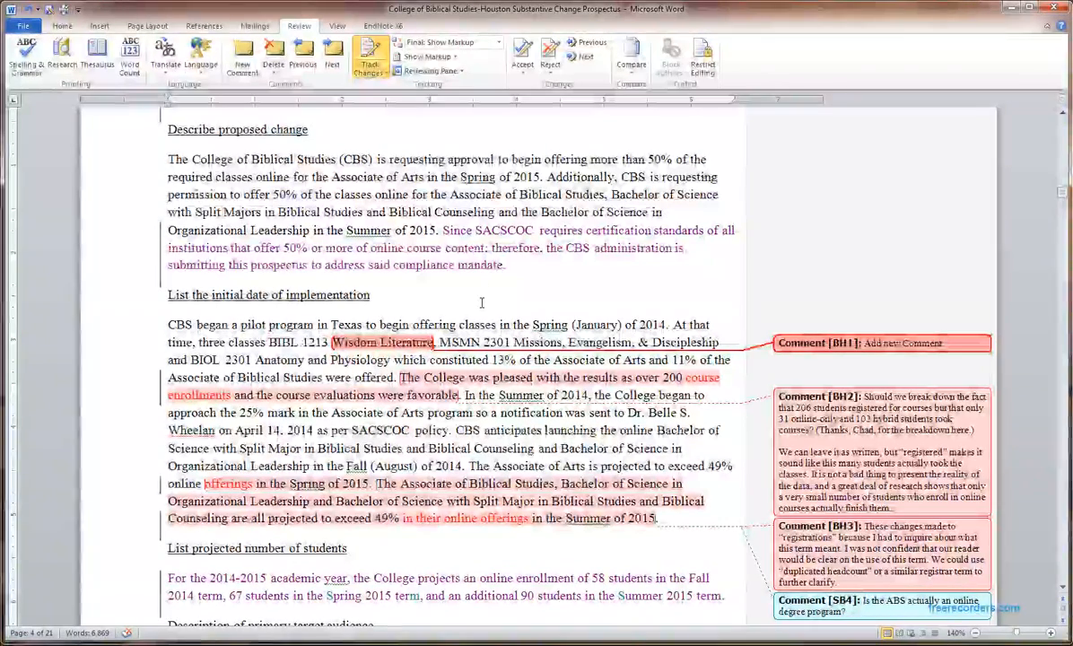
click(481, 446)
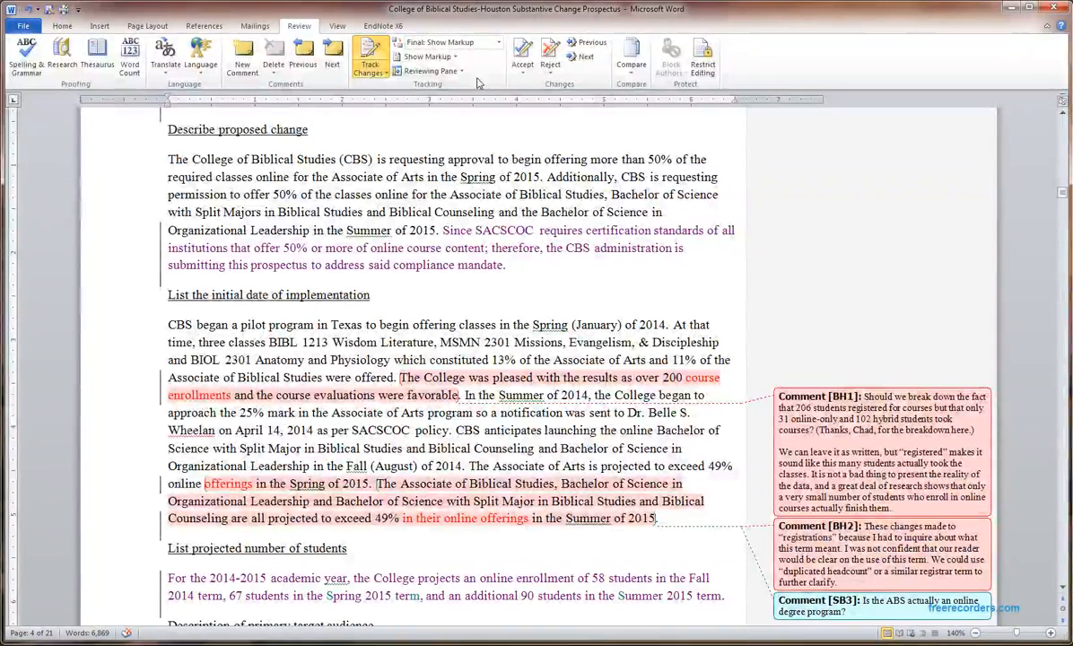
click(428, 56)
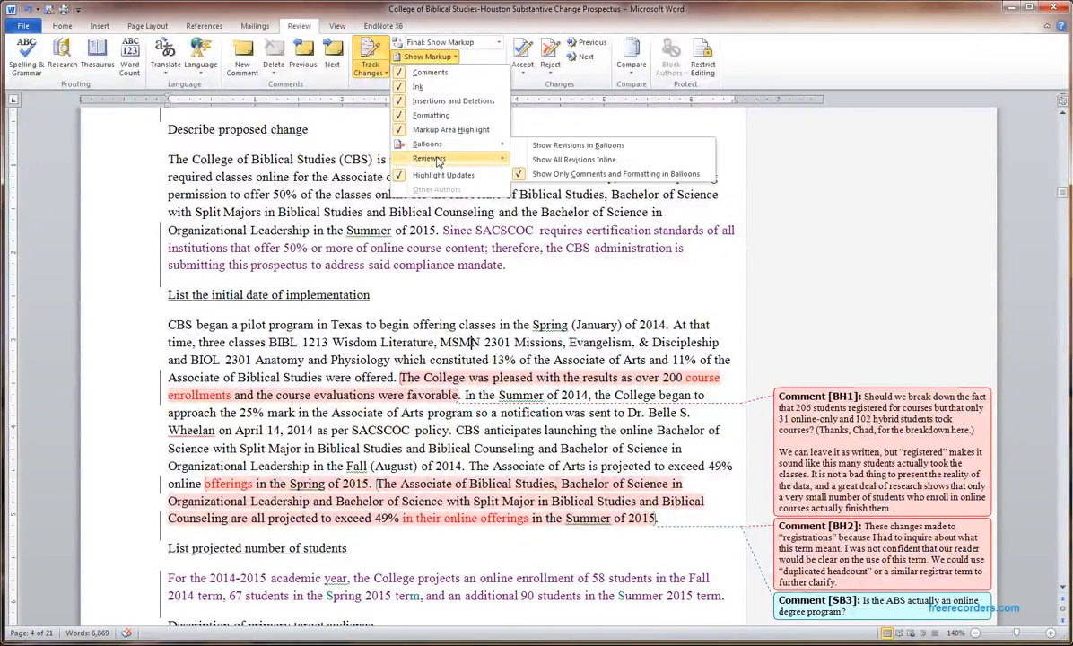
mouse_move(438, 160)
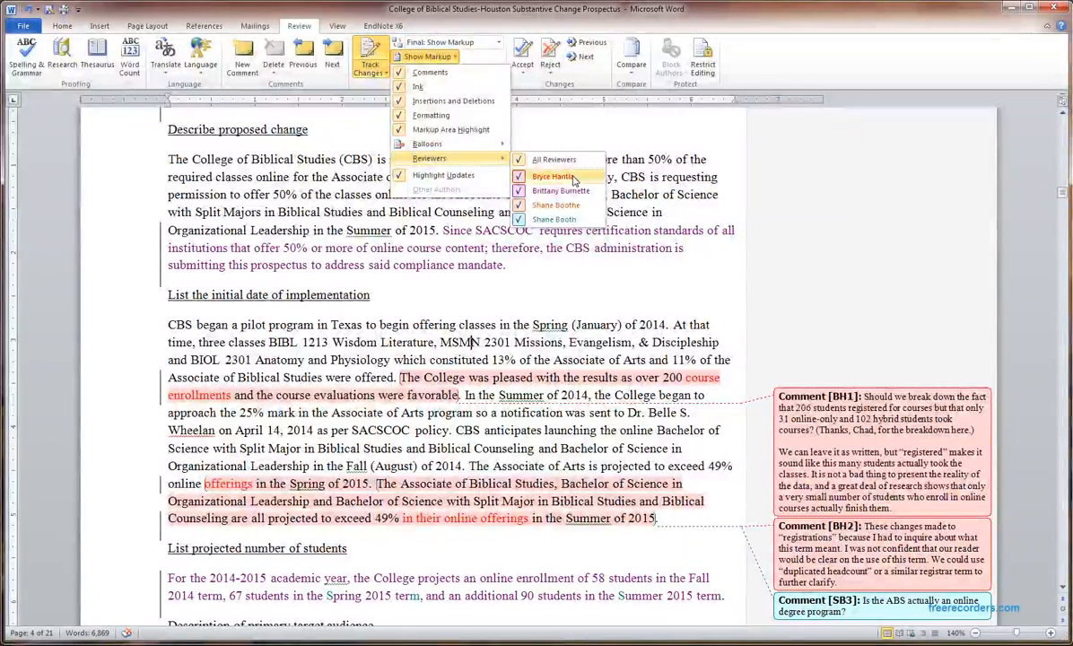
click(413, 57)
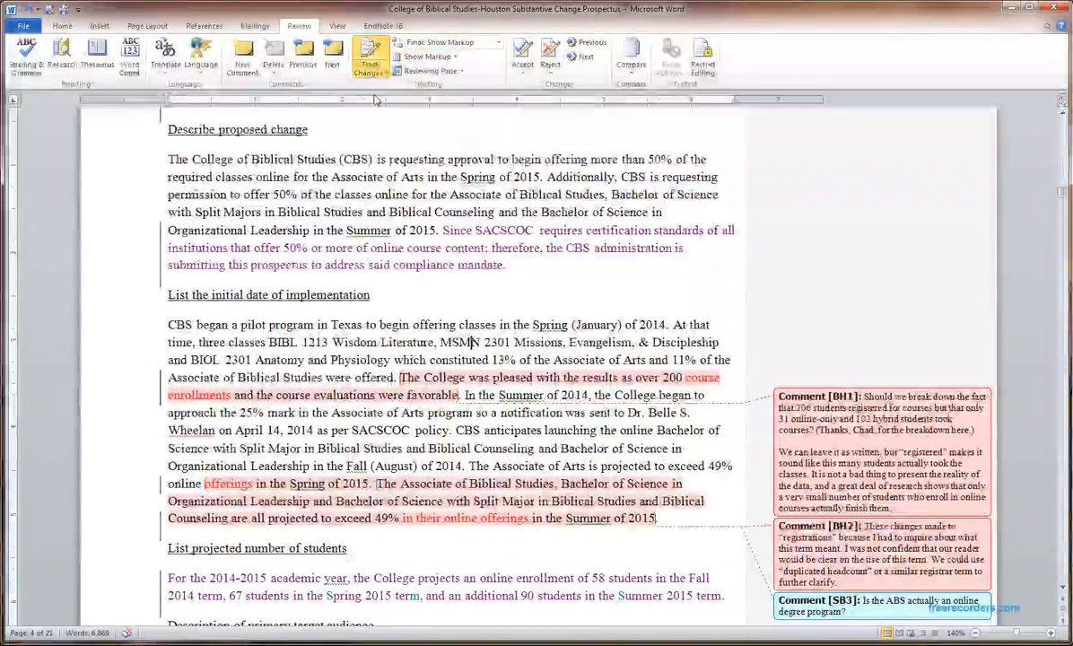
click(422, 56)
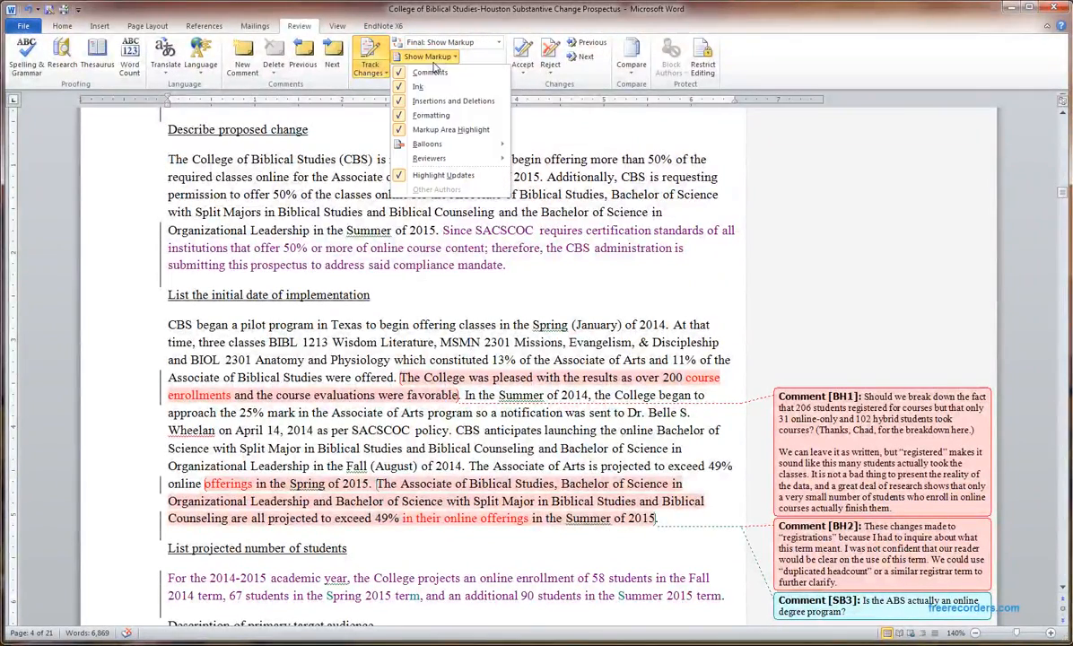
mouse_move(429, 160)
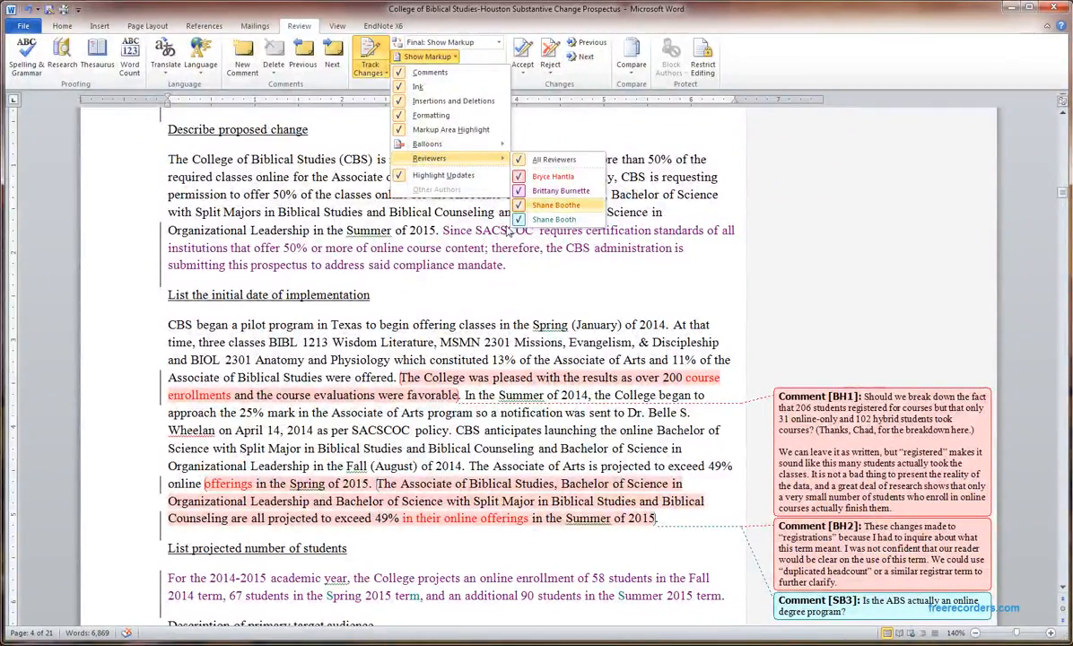
click(372, 235)
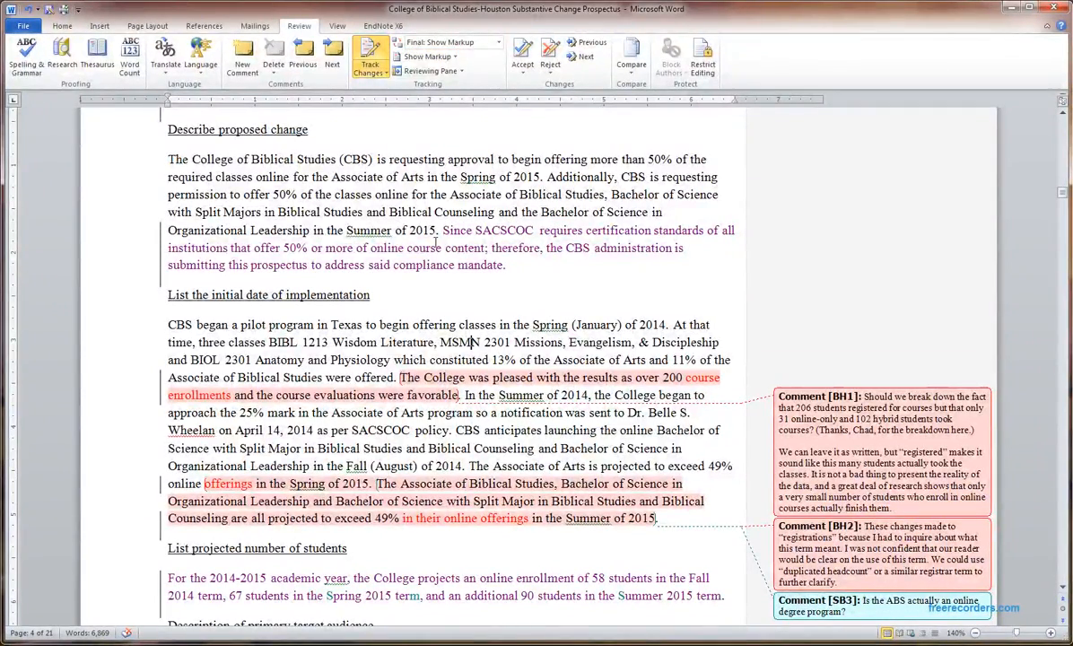
drag(437, 231, 612, 197)
drag(439, 230, 616, 179)
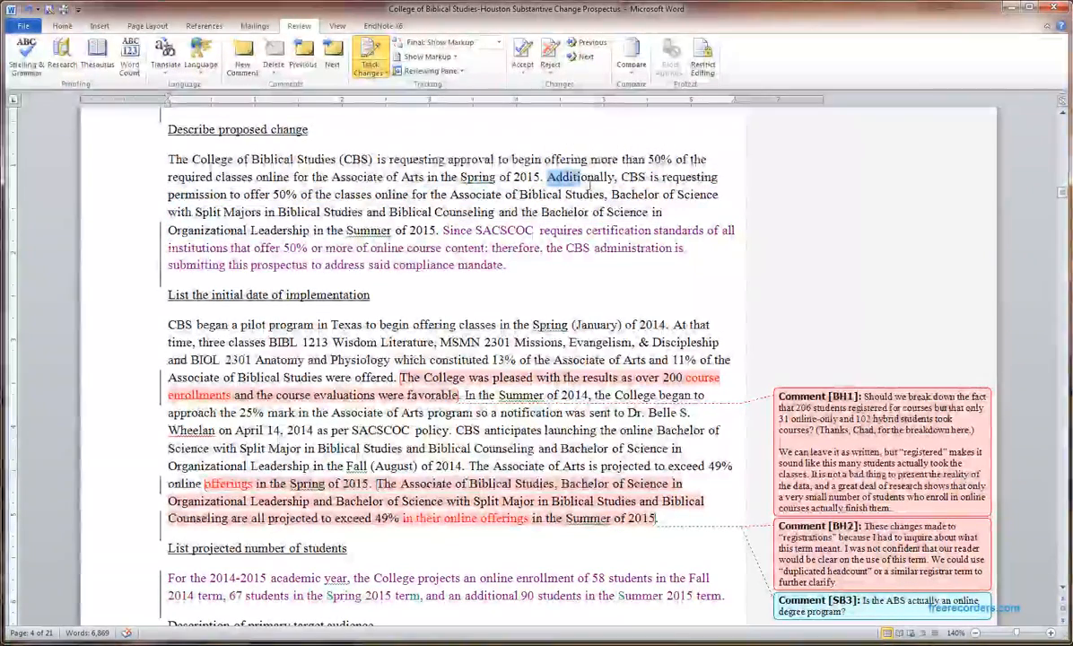
click(617, 179)
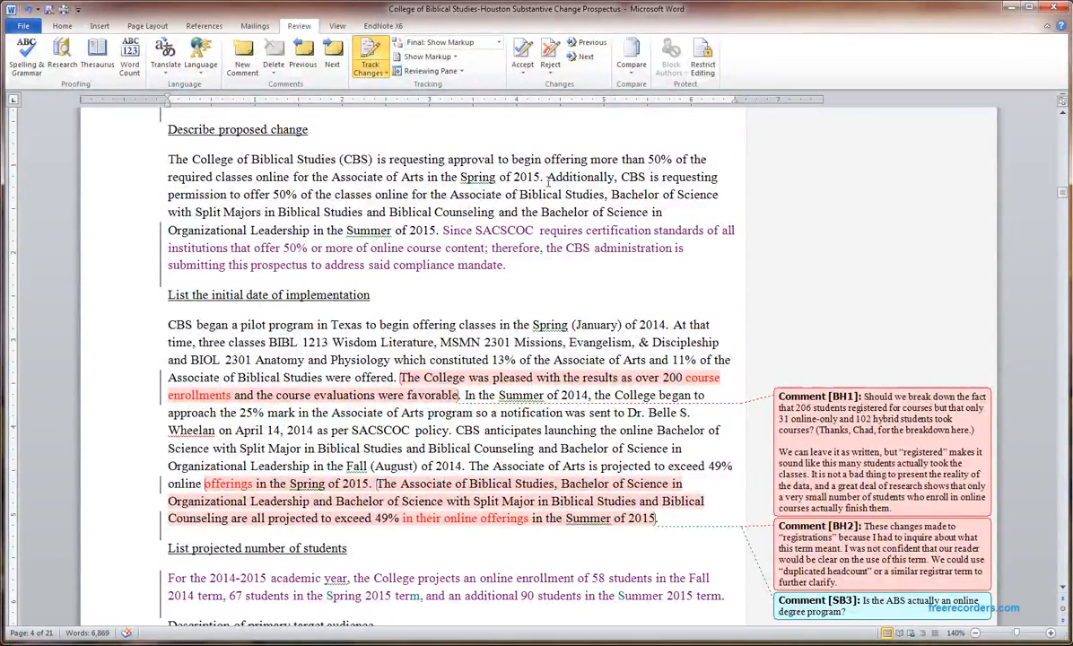
drag(548, 179, 439, 233)
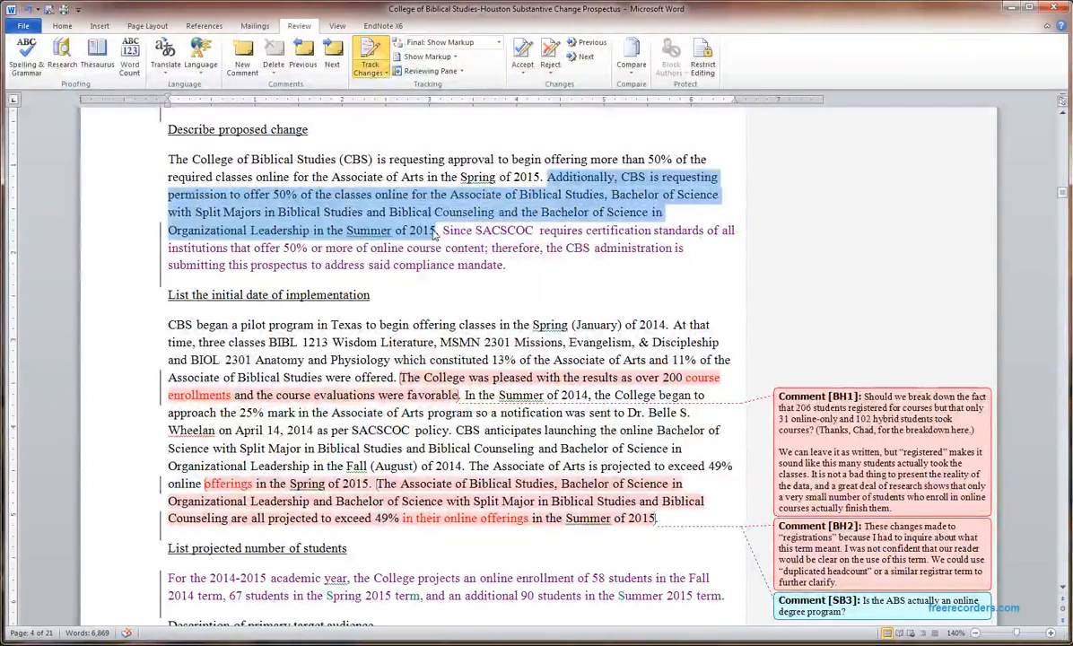
click(438, 233)
drag(504, 215, 557, 177)
click(547, 178)
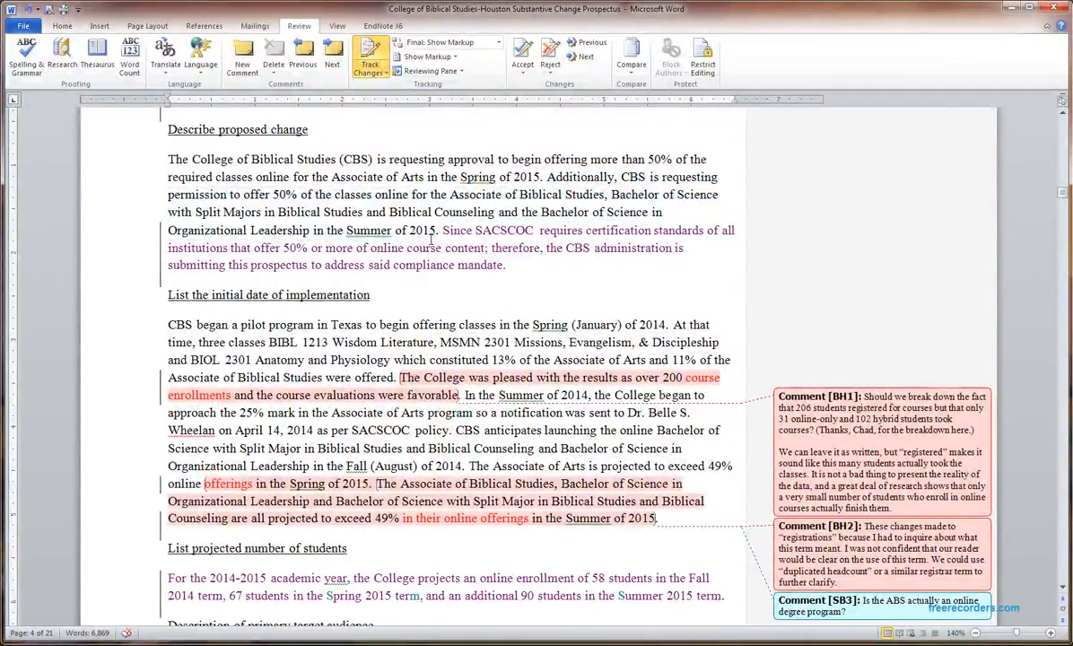
drag(432, 236, 555, 191)
click(549, 181)
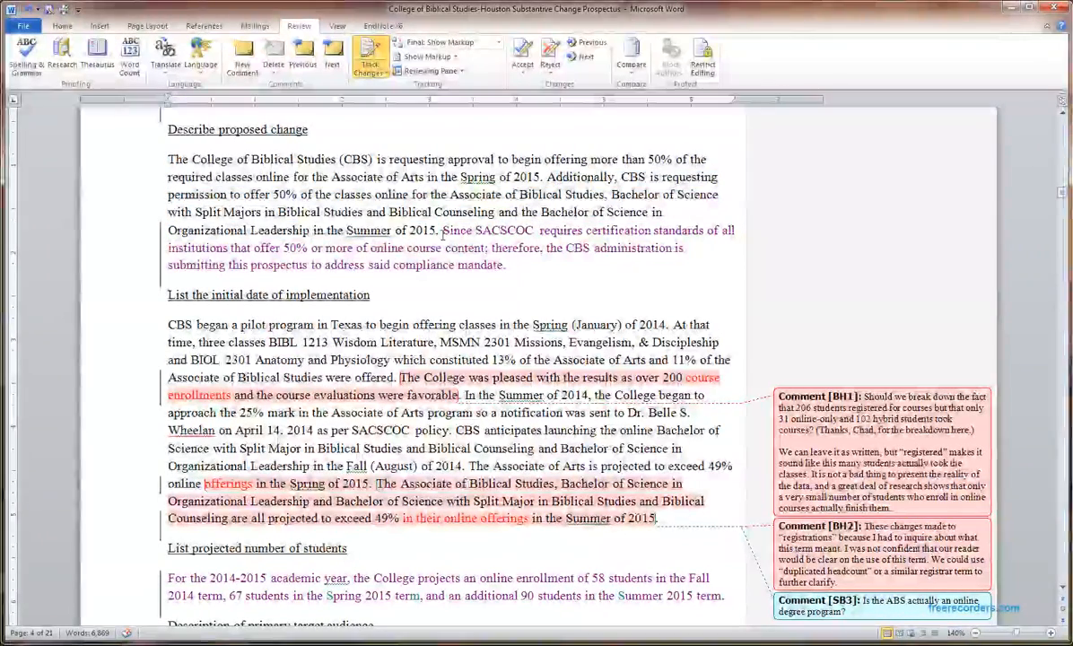